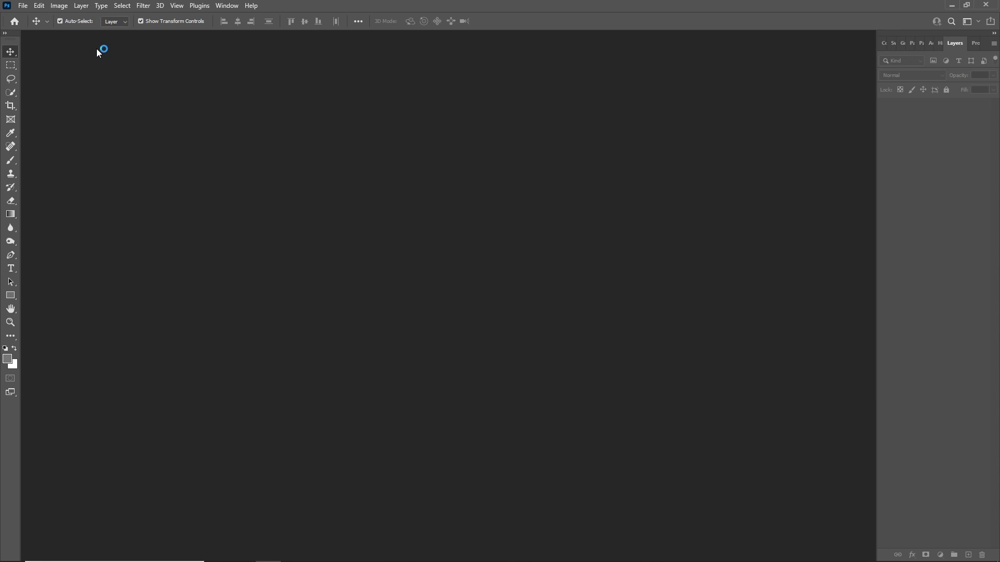
Open the couple-on-rocks beach photo pexels-subodh-bajpai-2532241.jpg from New folder (10).
left_click(22, 6)
left_click(34, 26)
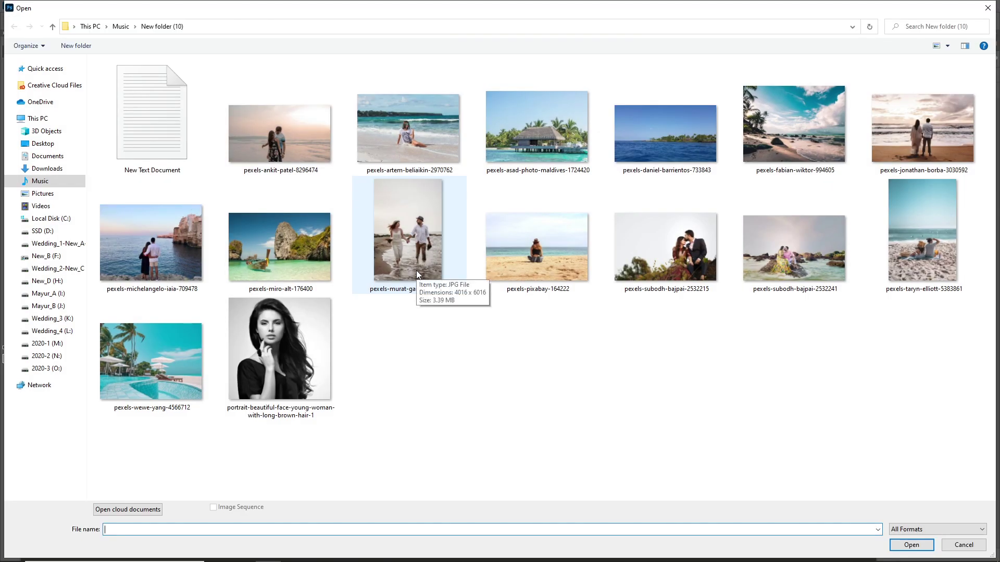
left_click(786, 250)
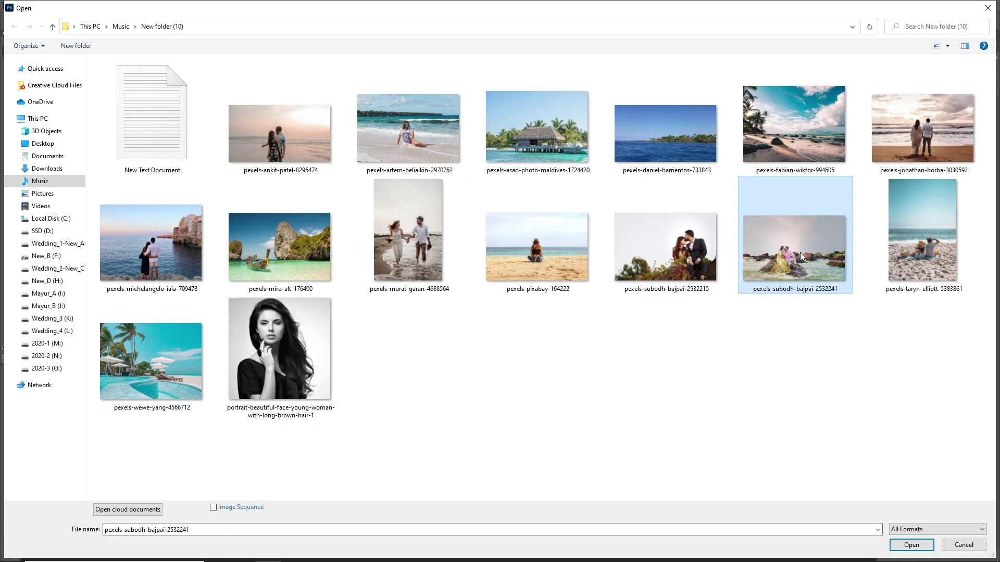
double_click(799, 240)
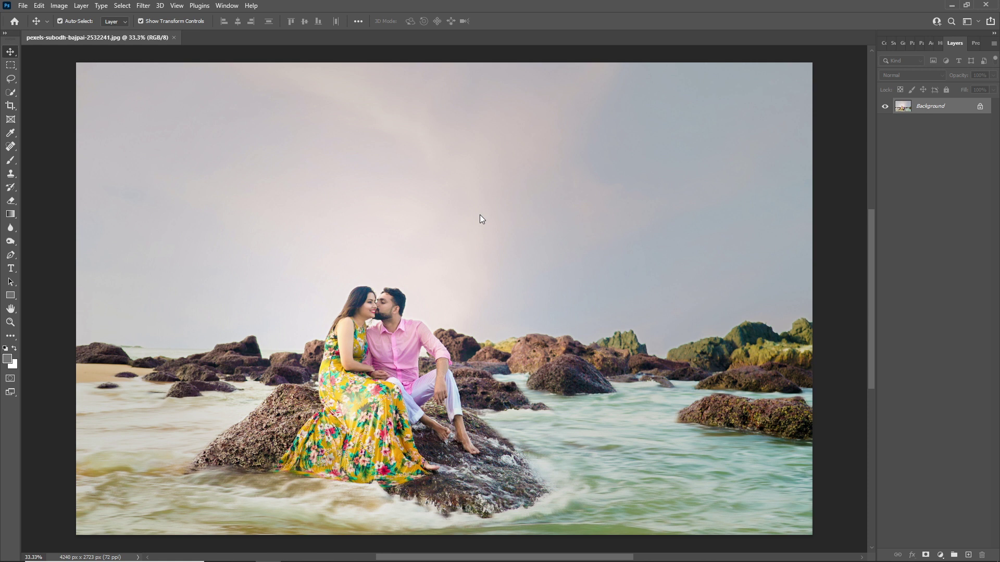
Fit the photo to the window and start Sky Replacement with the sky library's options showing.
key("ctrl+0")
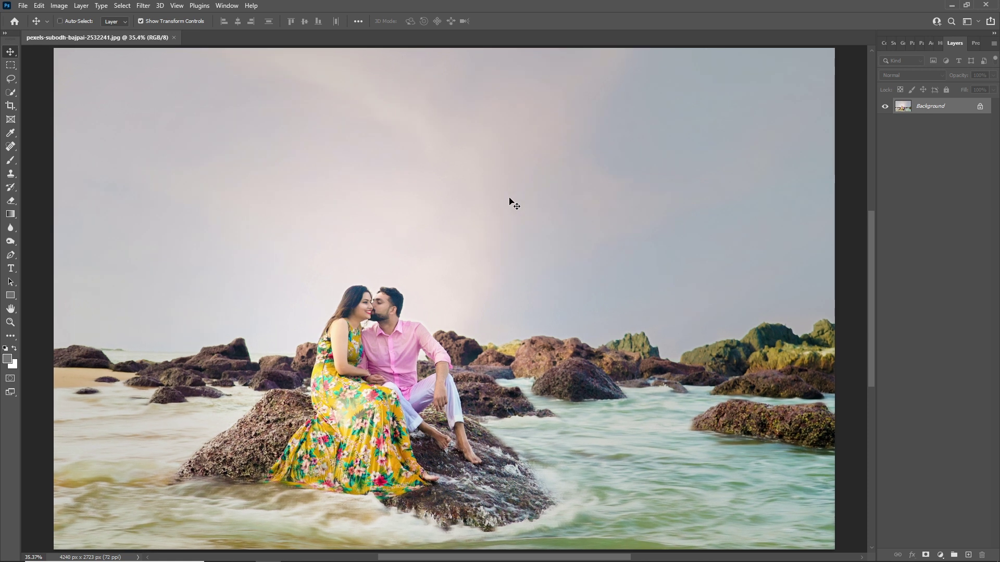
left_click(39, 6)
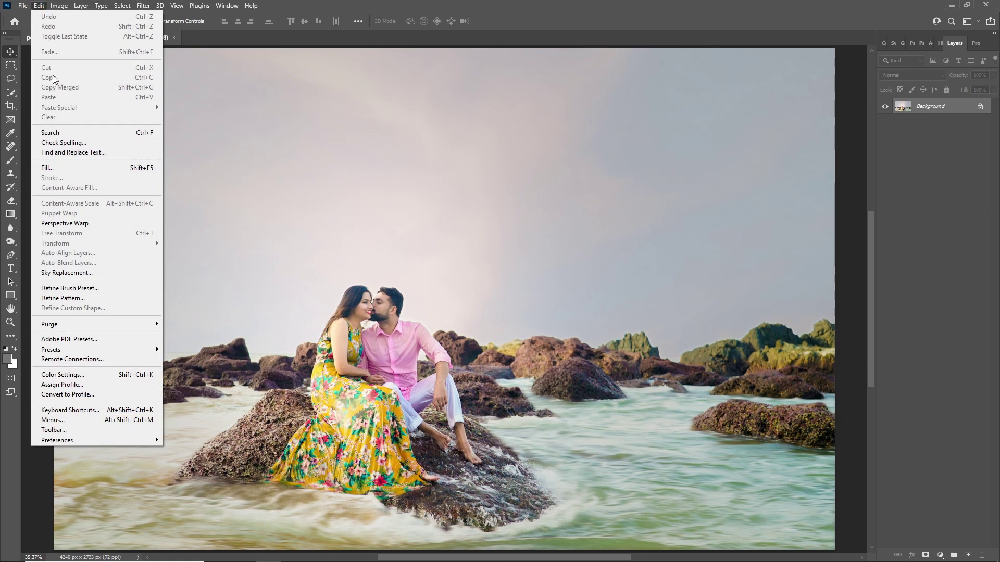
left_click(76, 273)
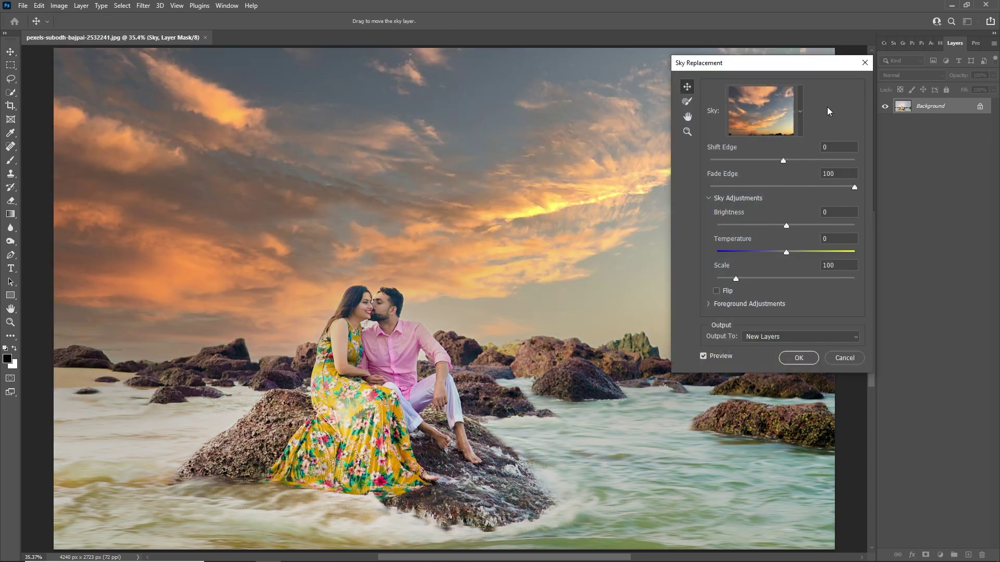
left_click(800, 109)
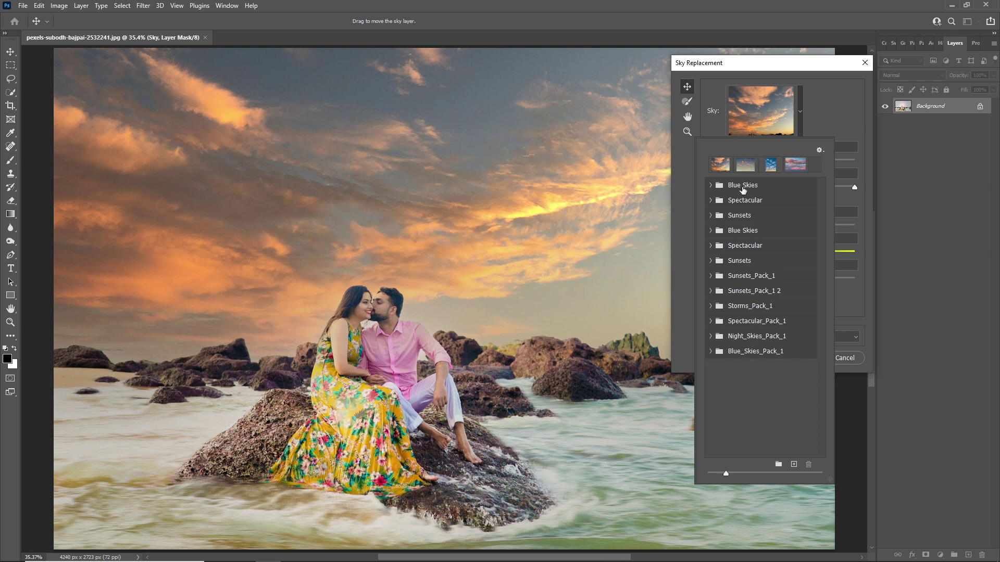
left_click(820, 150)
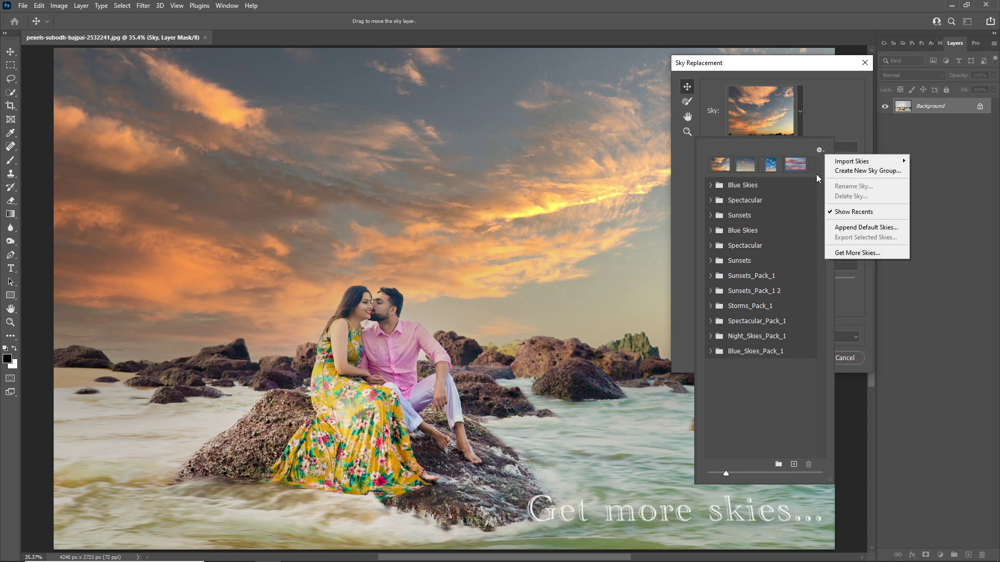
Go to Adobe's free sky presets page and browse the Sunsets and Spectacular packs.
left_click(849, 253)
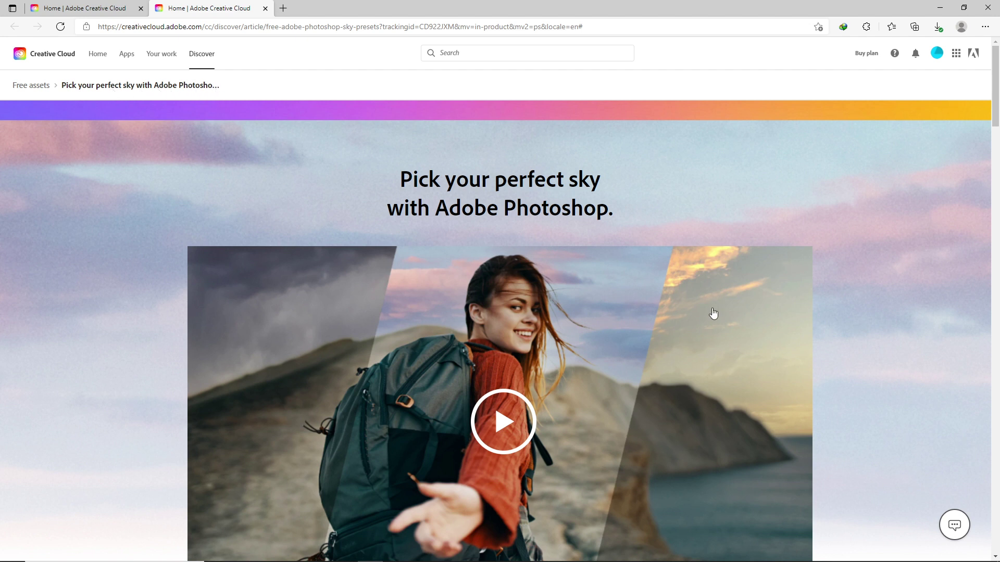
scroll(711, 311, "down", 3)
scroll(712, 311, "down", 4)
scroll(712, 311, "down", 3)
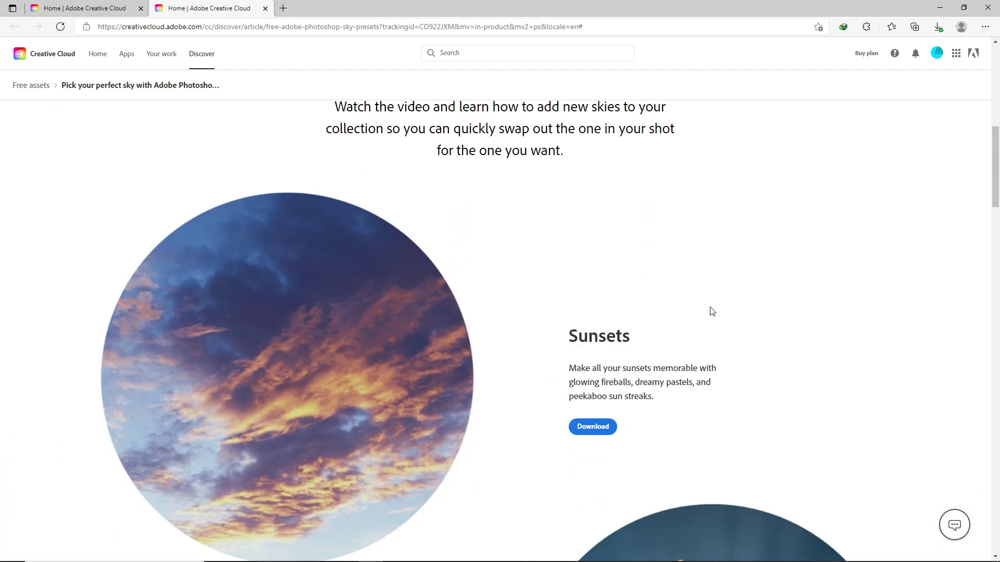
scroll(712, 311, "down", 2)
left_click_drag(575, 240, 633, 235)
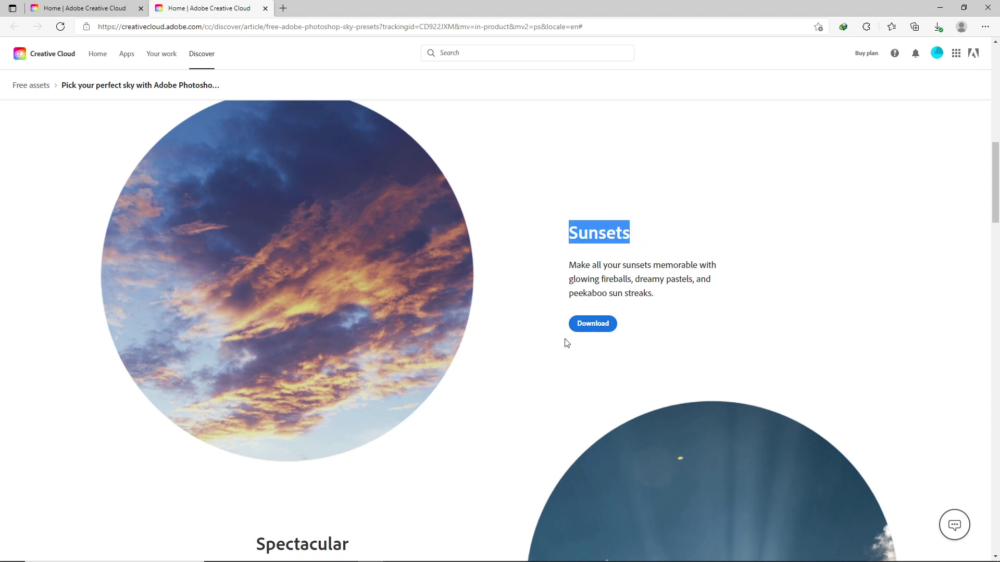
scroll(566, 343, "down", 5)
left_click_drag(258, 311, 375, 315)
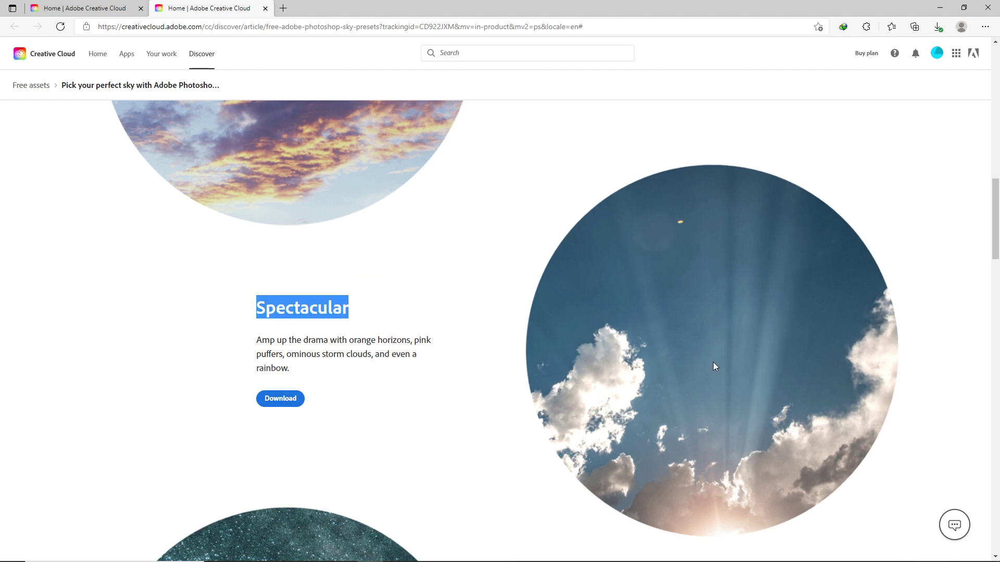
Look over the Night Skies pack and download the Storms sky pack.
scroll(713, 361, "down", 3)
scroll(715, 367, "down", 1)
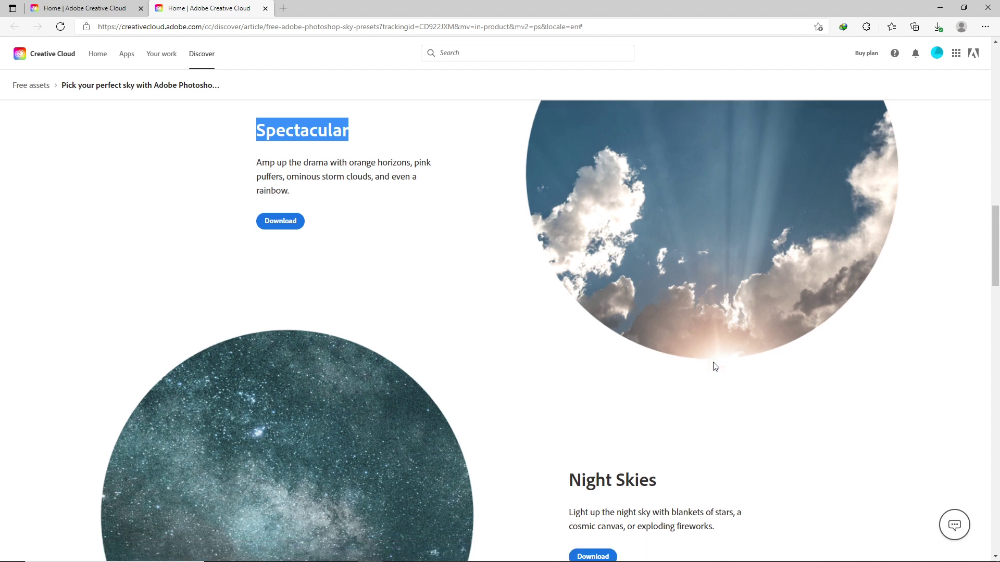
scroll(715, 366, "down", 1)
scroll(715, 367, "down", 1)
scroll(715, 366, "down", 2)
left_click_drag(568, 272, 677, 266)
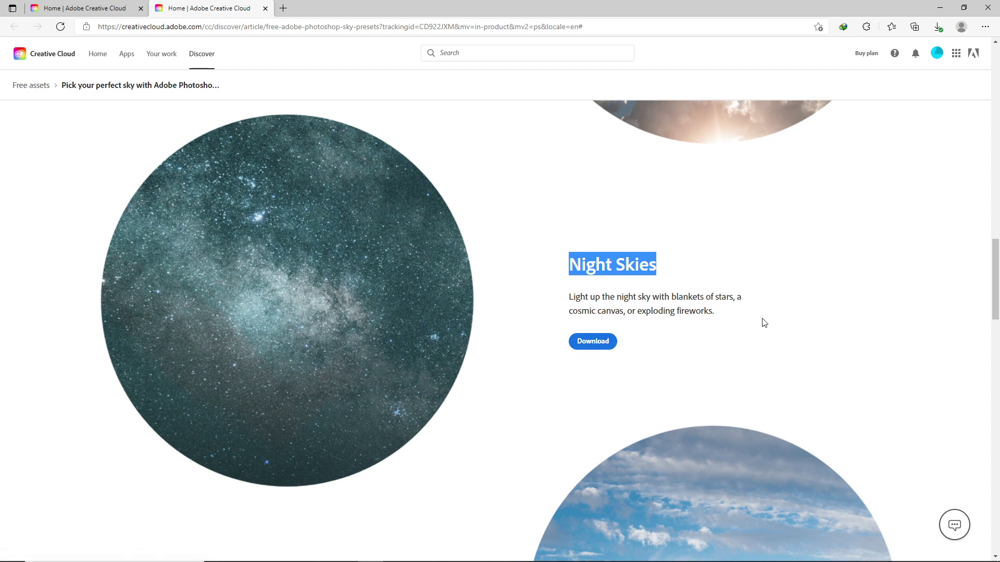
scroll(795, 315, "down", 2)
scroll(795, 315, "down", 2)
scroll(795, 314, "down", 4)
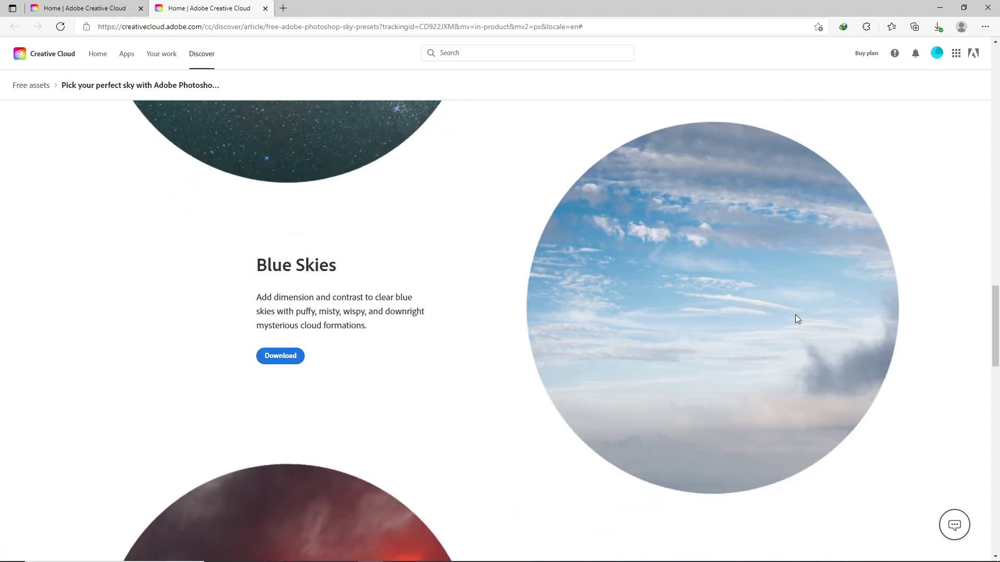
scroll(755, 312, "up", 2)
left_click_drag(255, 333, 350, 336)
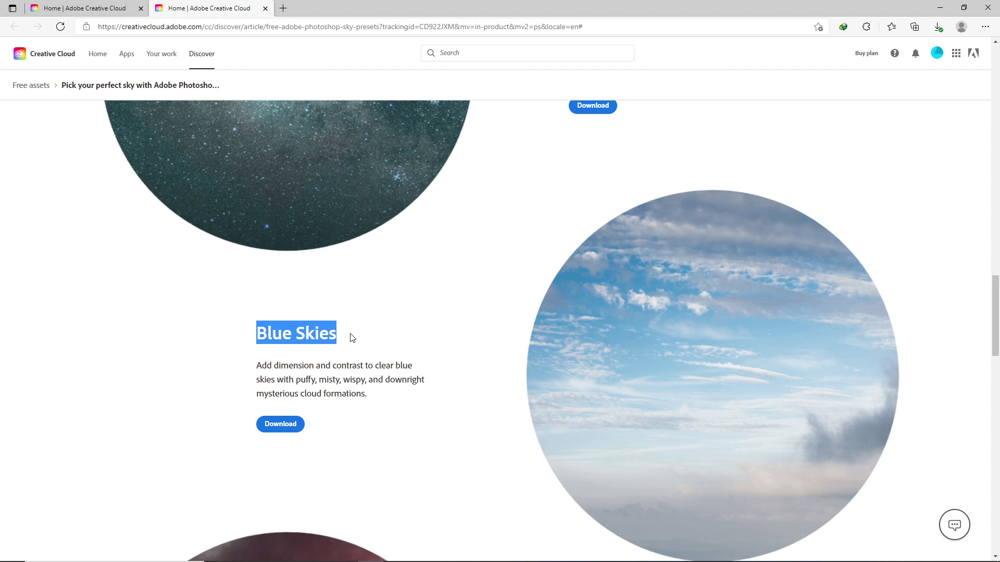
scroll(326, 326, "down", 3)
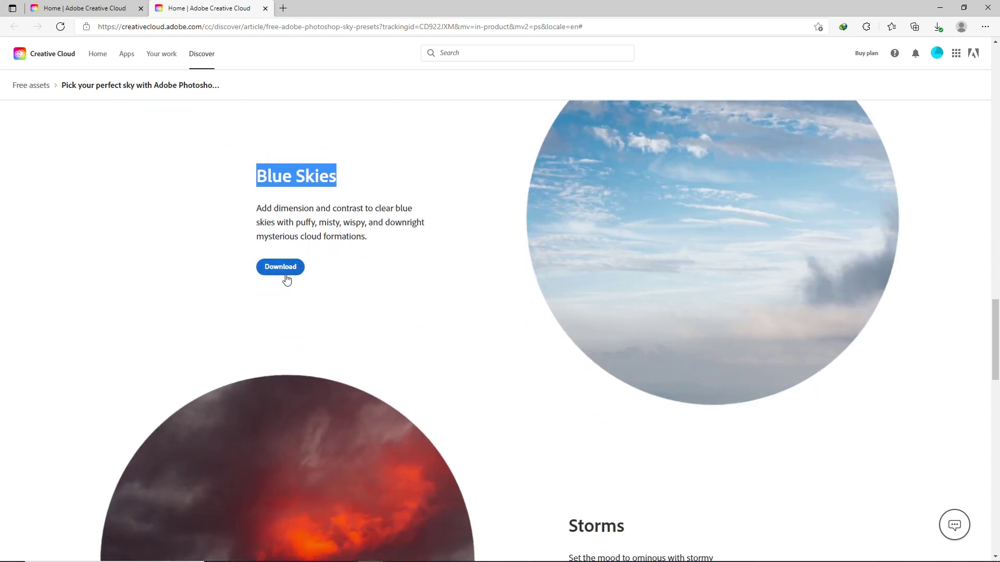
scroll(447, 290, "down", 2)
scroll(464, 291, "down", 3)
left_click_drag(571, 284, 636, 285)
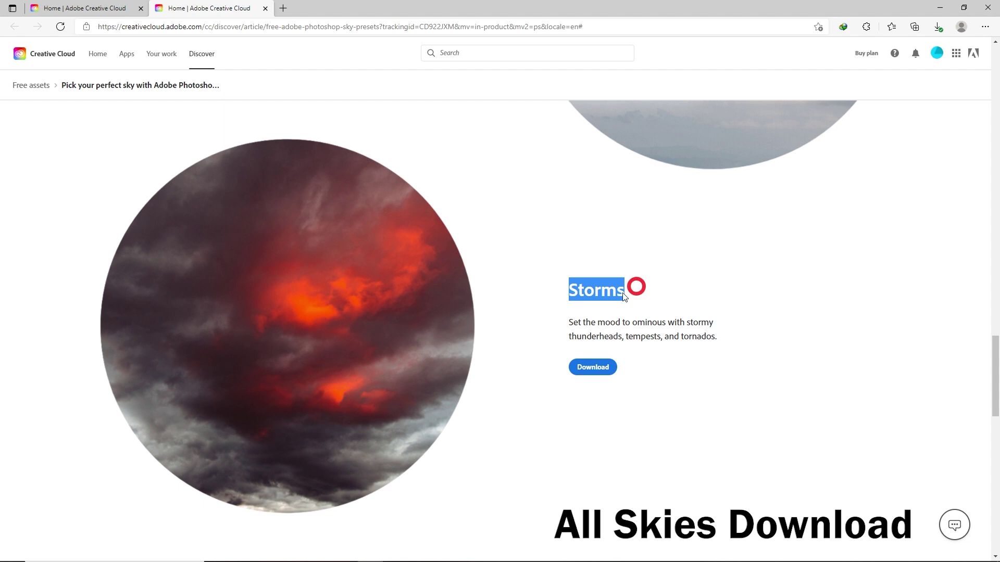
left_click(595, 368)
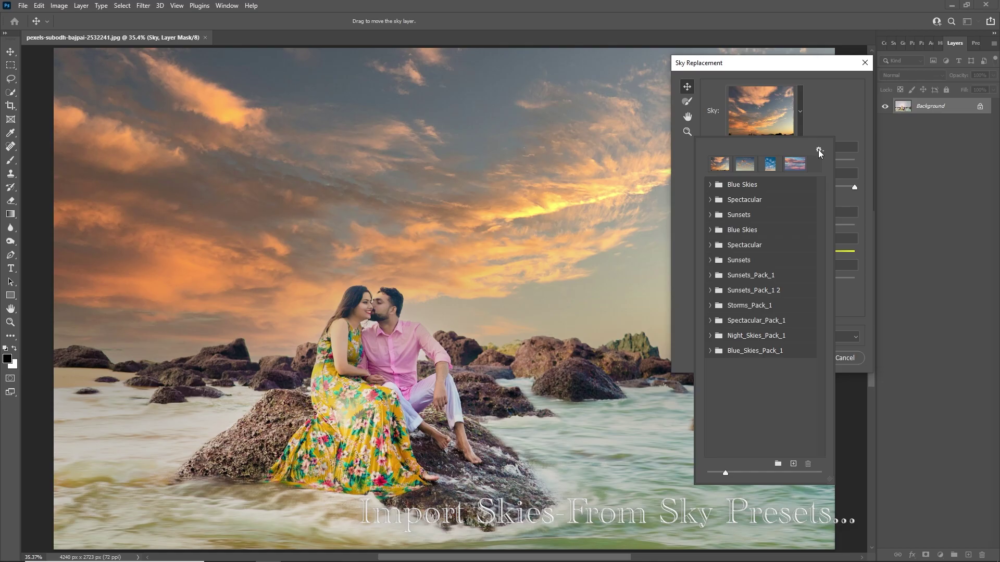
Import the Blue_Skies_Pack_1.sky preset file into the sky library.
left_click(818, 149)
mouse_move(851, 161)
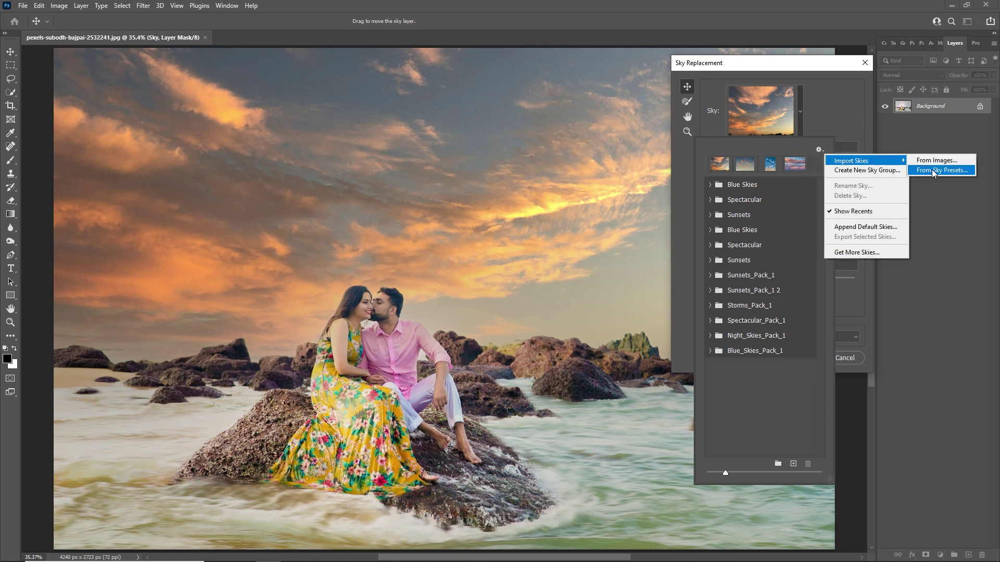
left_click(933, 171)
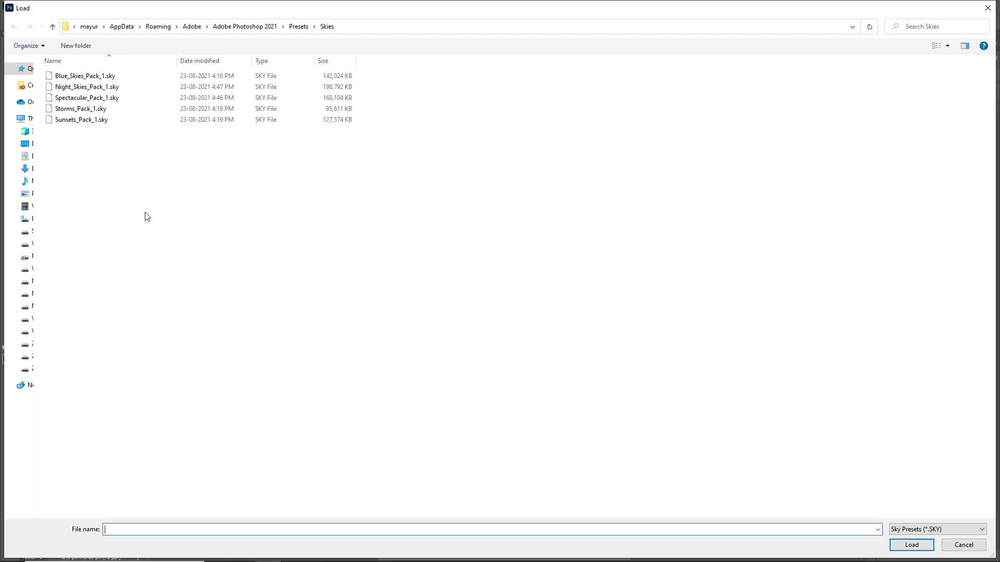
left_click(76, 77)
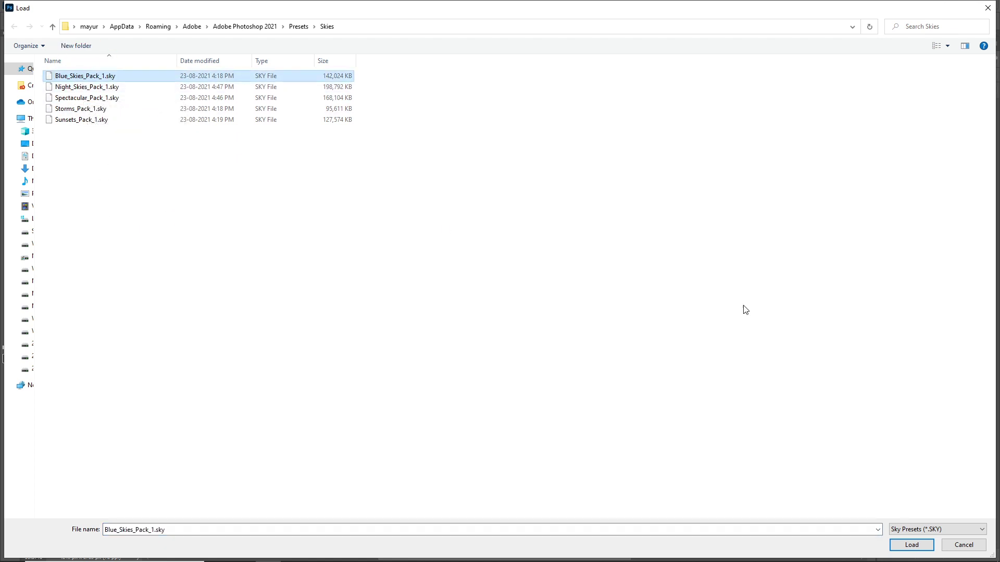
left_click(912, 548)
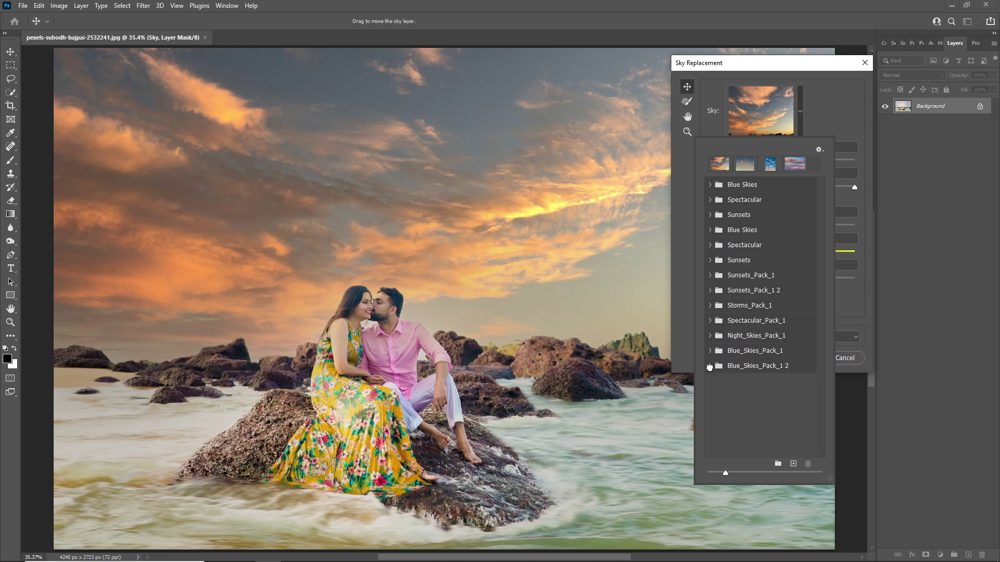
left_click(710, 367)
mouse_move(818, 268)
left_mouse_down()
mouse_move(824, 417)
mouse_move(830, 270)
left_mouse_up()
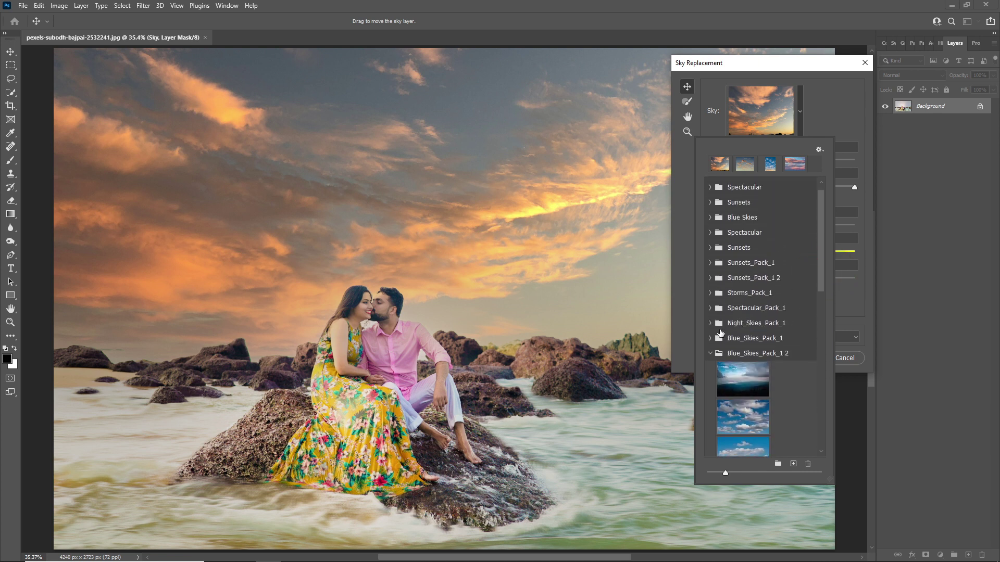
left_click(710, 324)
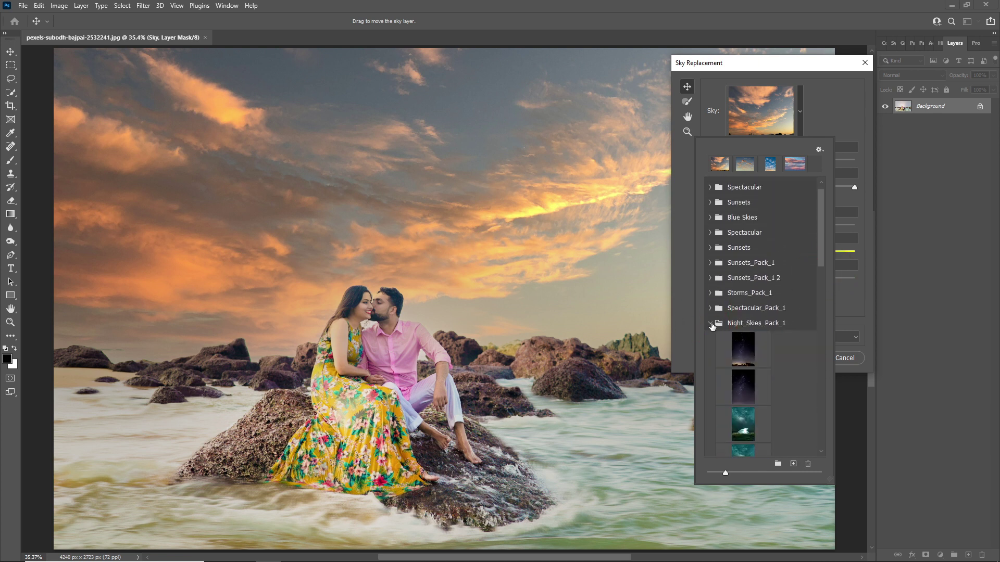
mouse_move(821, 246)
left_mouse_down()
mouse_move(821, 394)
mouse_move(830, 246)
left_mouse_up()
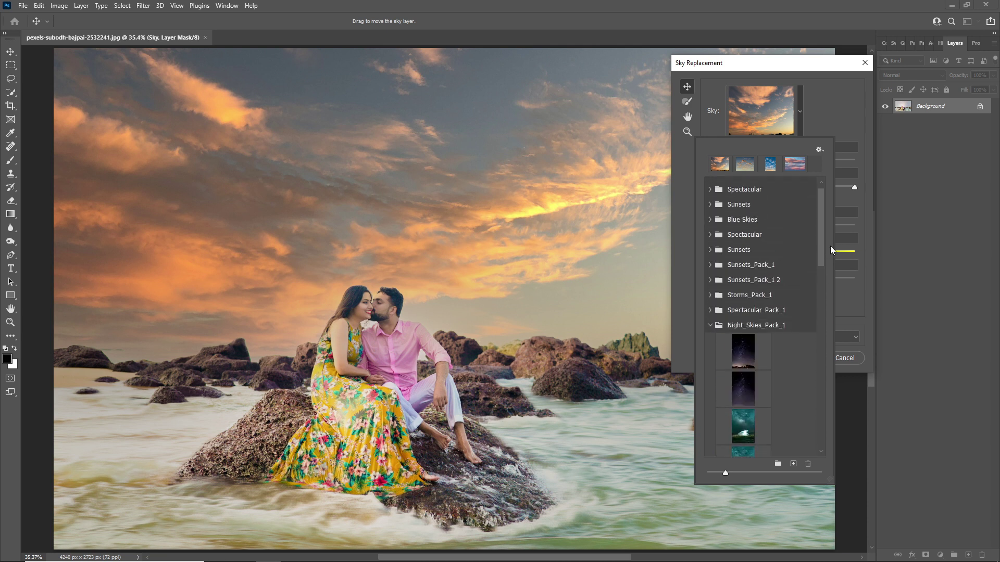
left_click(713, 317)
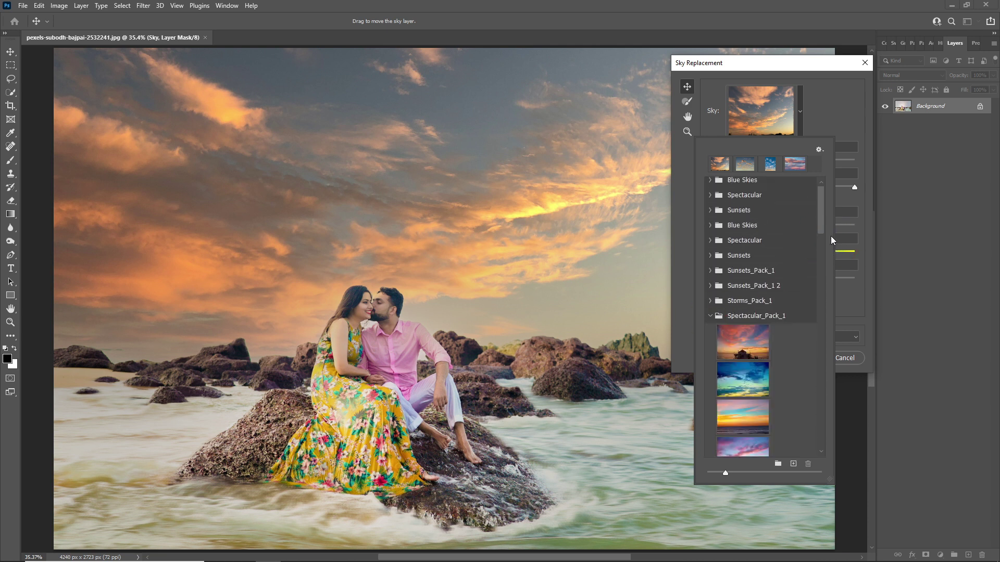
mouse_move(821, 224)
left_mouse_down()
mouse_move(821, 340)
mouse_move(823, 203)
mouse_move(825, 242)
mouse_move(827, 215)
left_mouse_up()
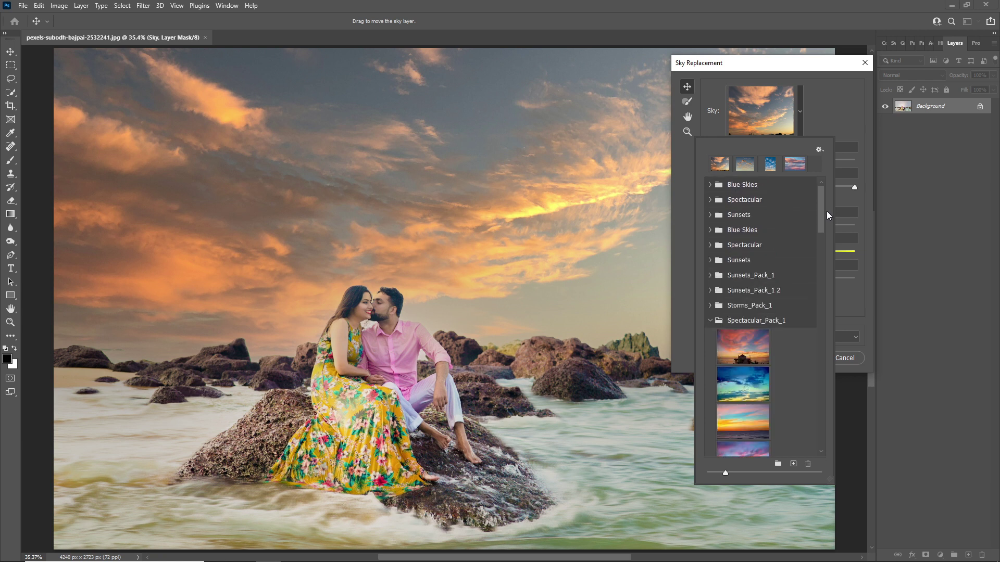
left_click(826, 213)
left_click(709, 292)
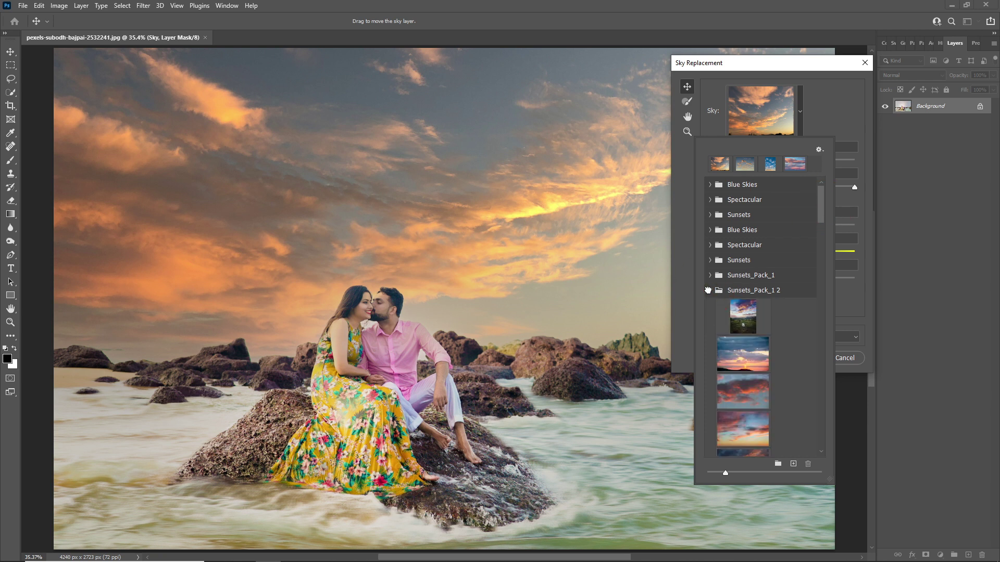
mouse_move(823, 210)
left_mouse_down()
mouse_move(821, 353)
mouse_move(850, 174)
left_mouse_up()
left_click(711, 230)
left_click(711, 211)
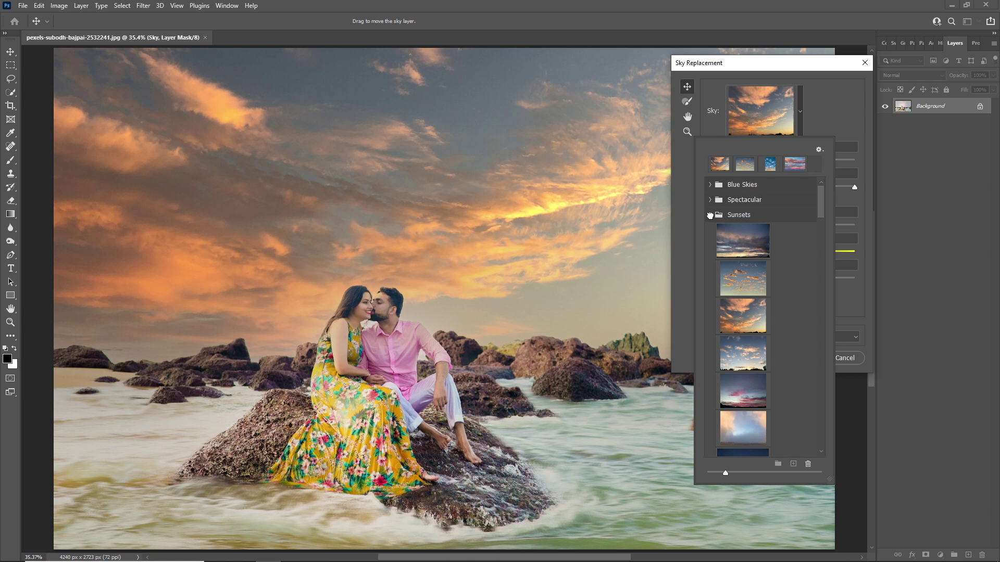
left_click(710, 215)
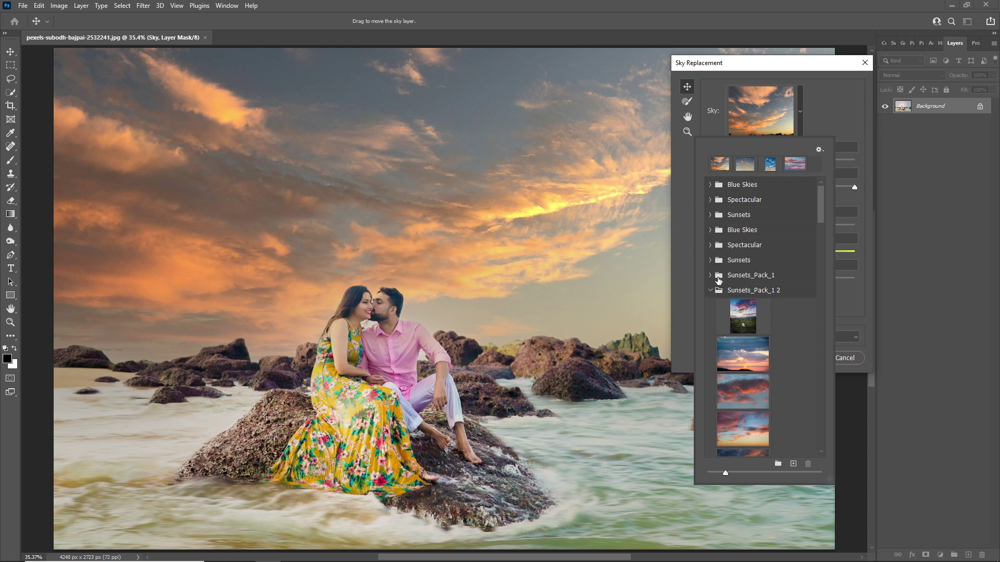
left_click(718, 276)
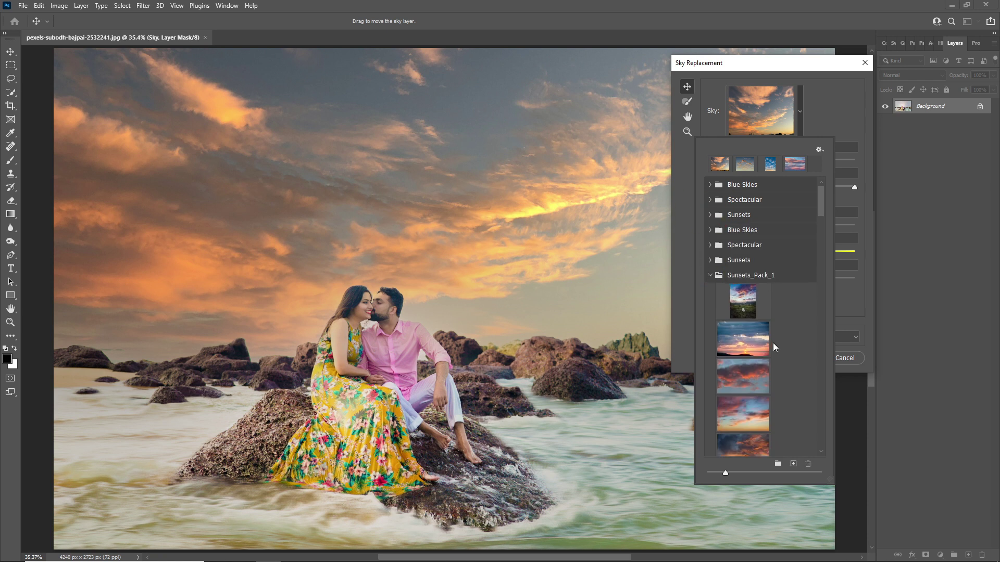
scroll(773, 344, "down", 1)
mouse_move(819, 212)
left_mouse_down()
mouse_move(816, 357)
mouse_move(826, 441)
left_mouse_up()
Preview soft cloudy, deep-blue wispy, puffy white and light-blue skies on the photo.
left_click(744, 210)
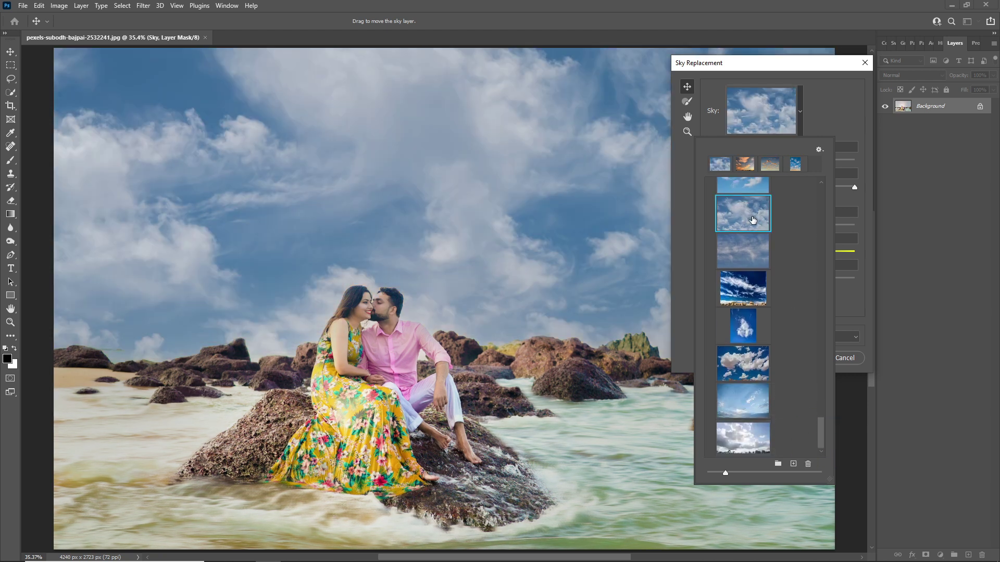
left_click(745, 294)
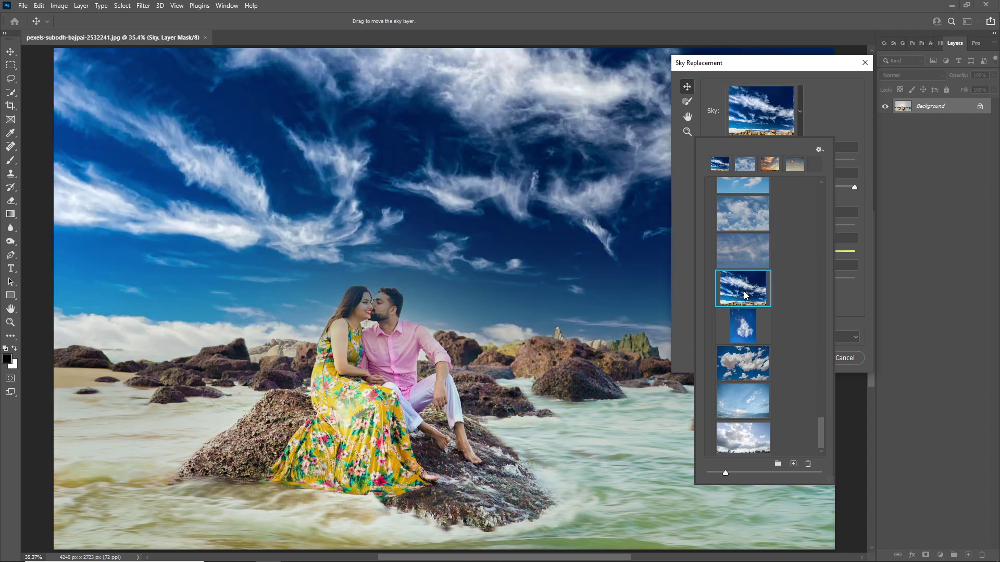
left_click(742, 369)
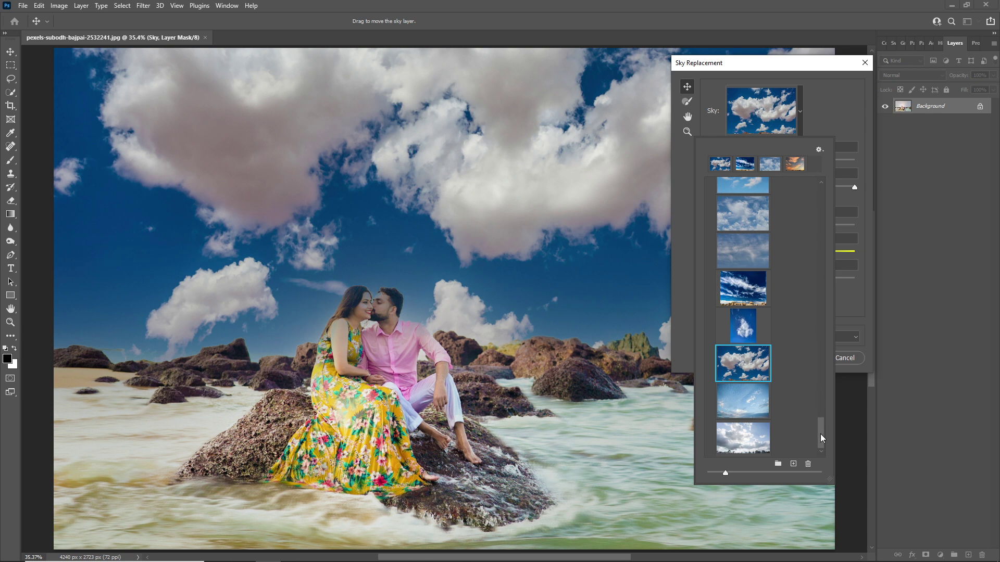
left_click(747, 406)
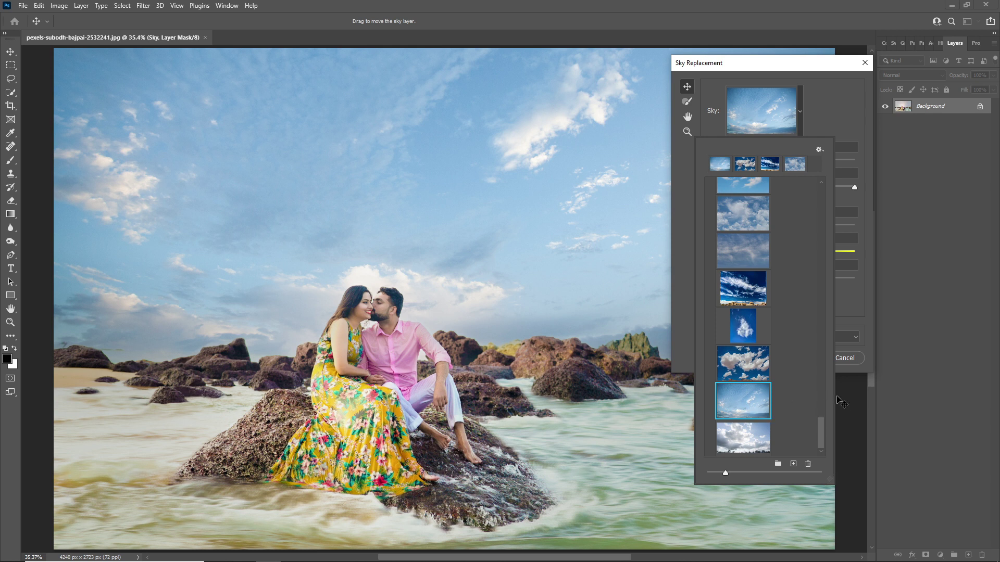
left_click_drag(820, 424, 820, 367)
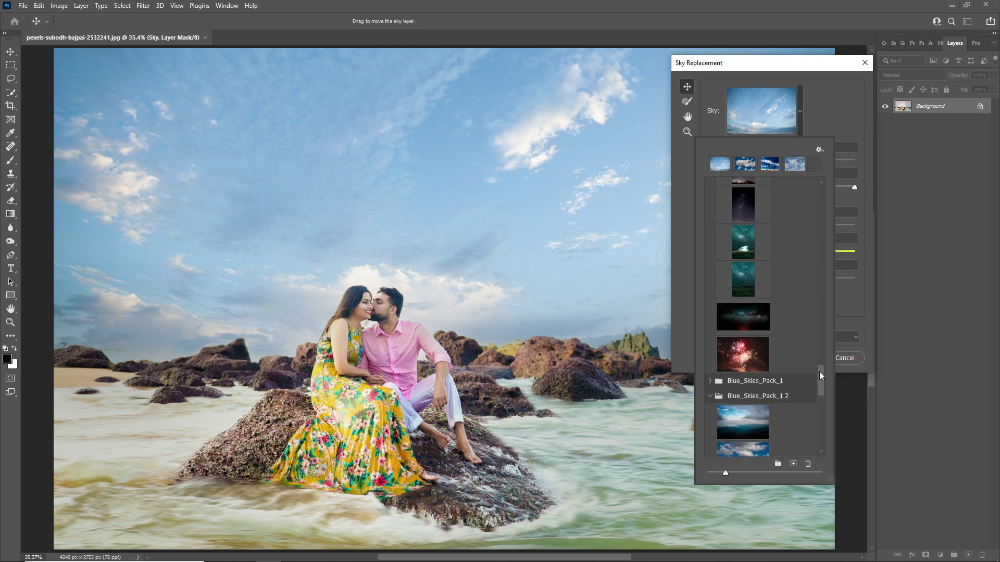
left_click_drag(819, 368, 820, 364)
scroll(760, 343, "down", 5)
left_click_drag(822, 416, 819, 373)
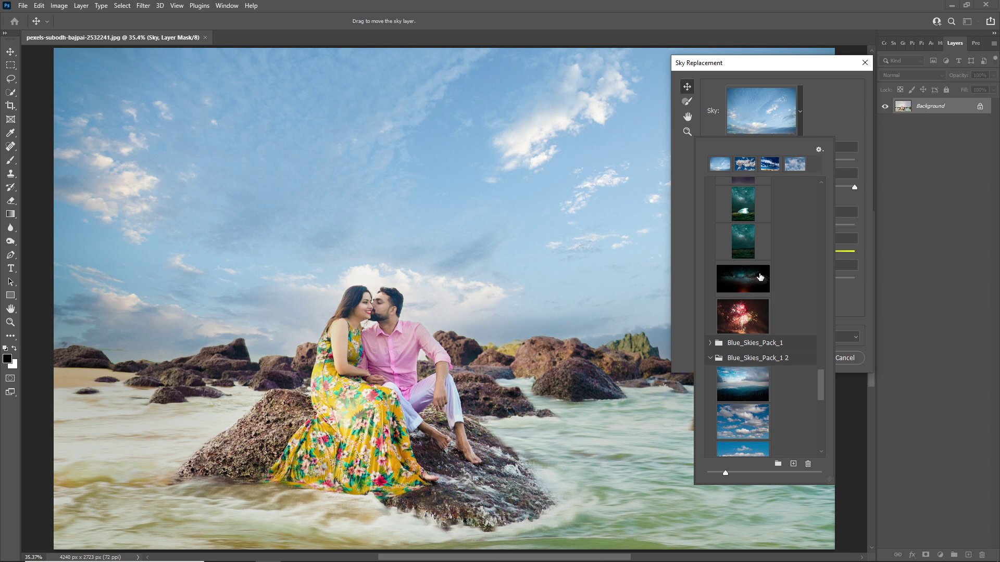
left_click_drag(822, 370, 822, 346)
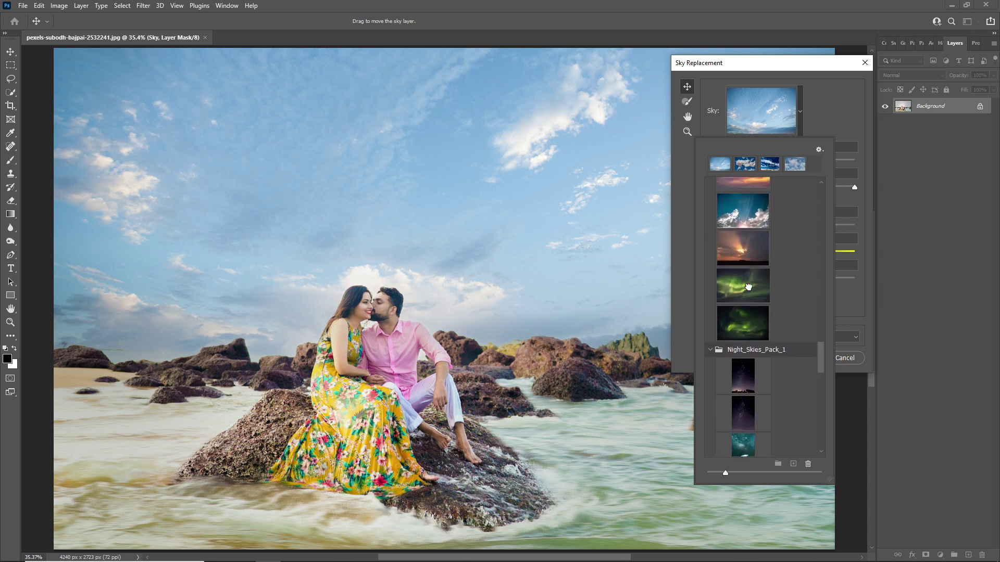
Try the green aurora, pastel sunset with birds, pink dusk and pink cloud skies.
left_click(749, 286)
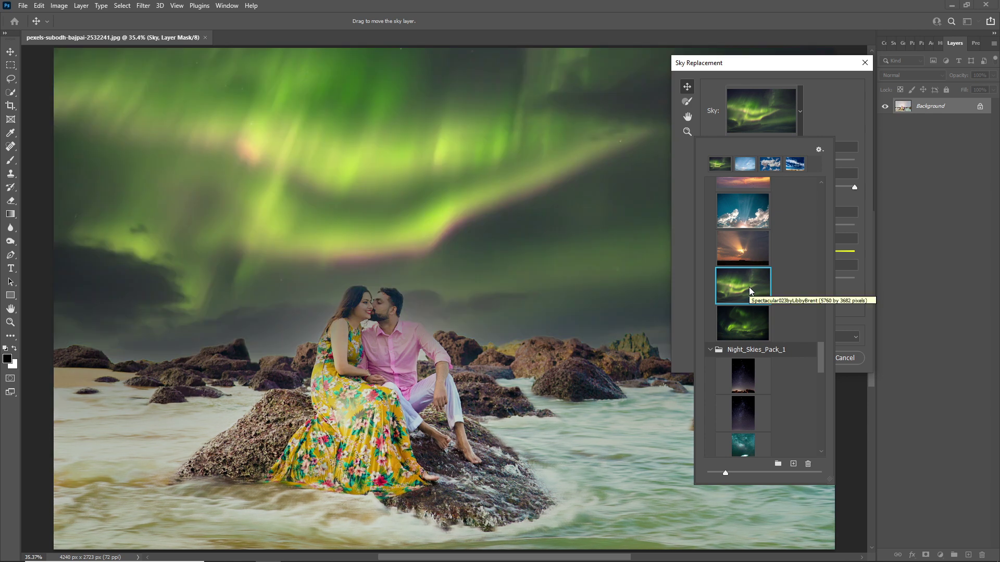
left_click_drag(820, 352, 820, 332)
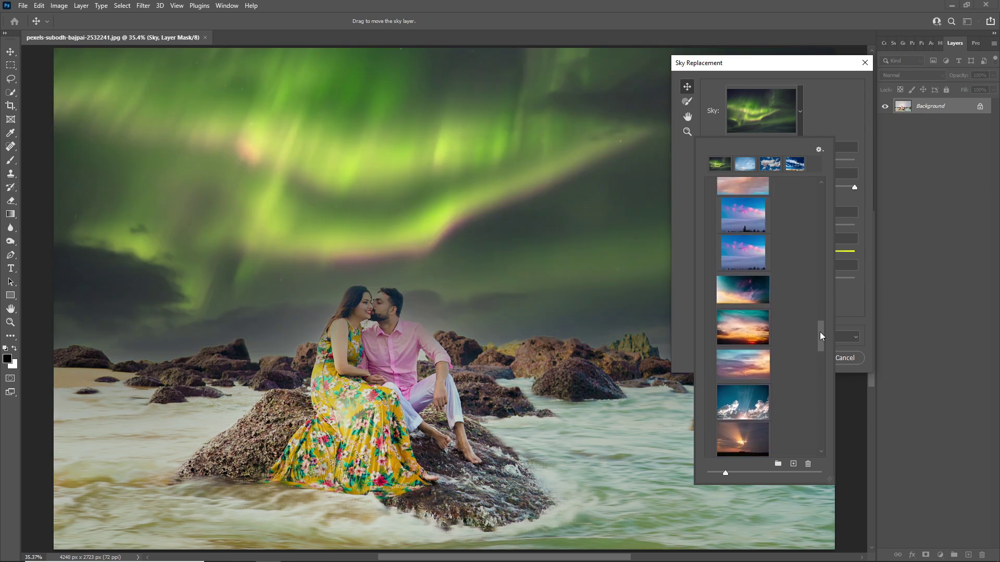
left_click(755, 364)
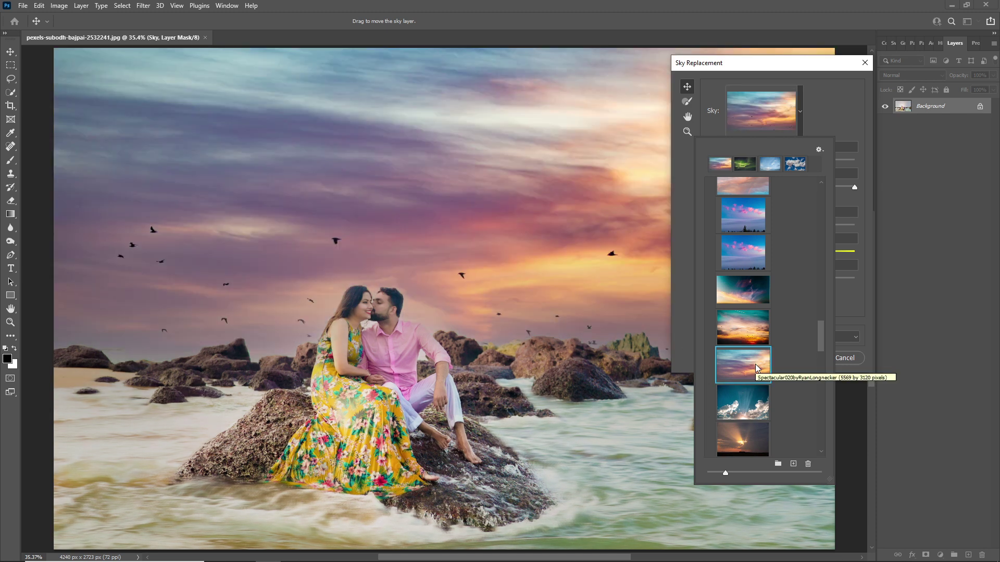
left_click_drag(821, 333, 818, 320)
left_click(743, 297)
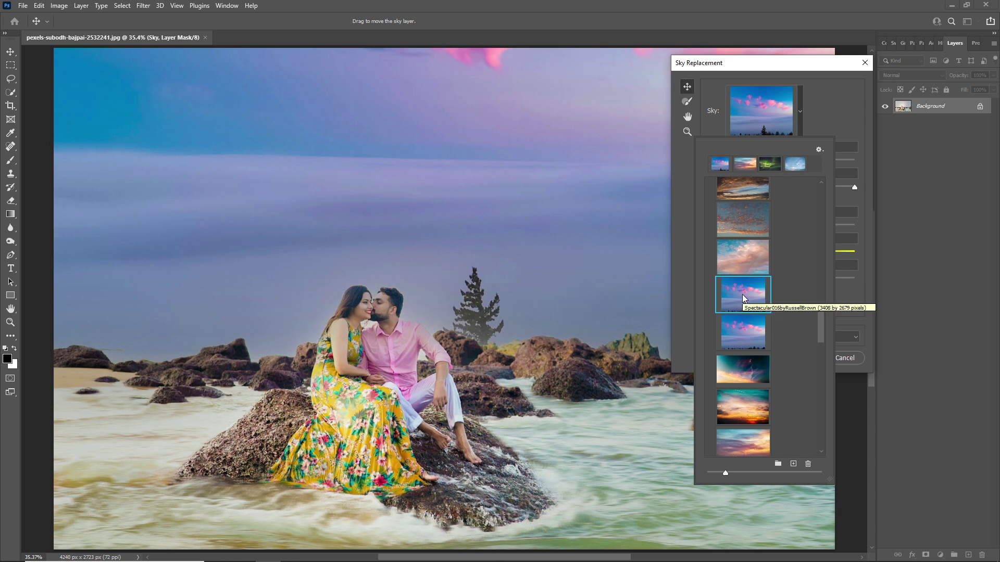
left_click(752, 258)
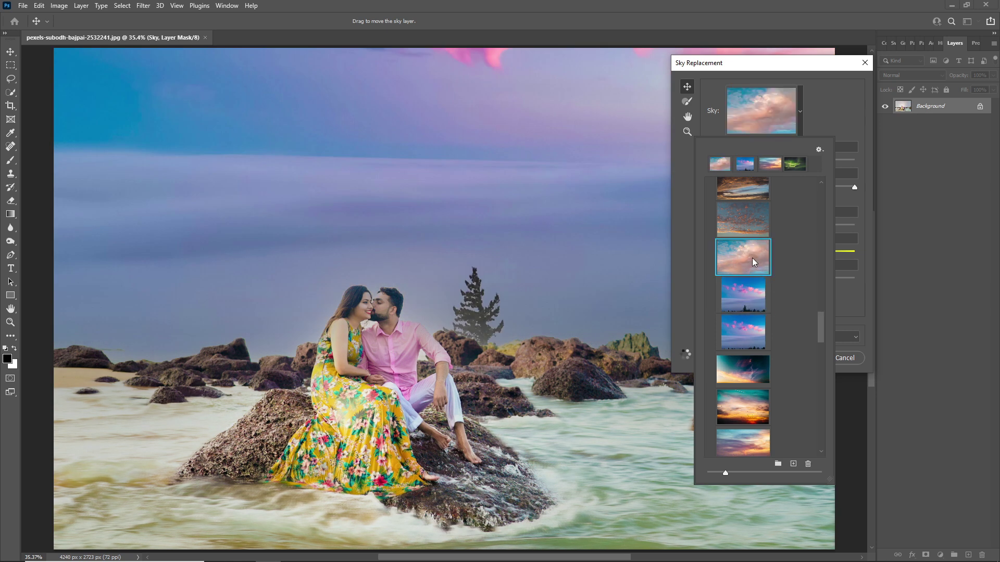
left_click_drag(821, 324, 822, 293)
Try Storms_Pack_1 lightning and dark storm skies, then settle on the teal-to-pink SunsetSky.
left_click(723, 307)
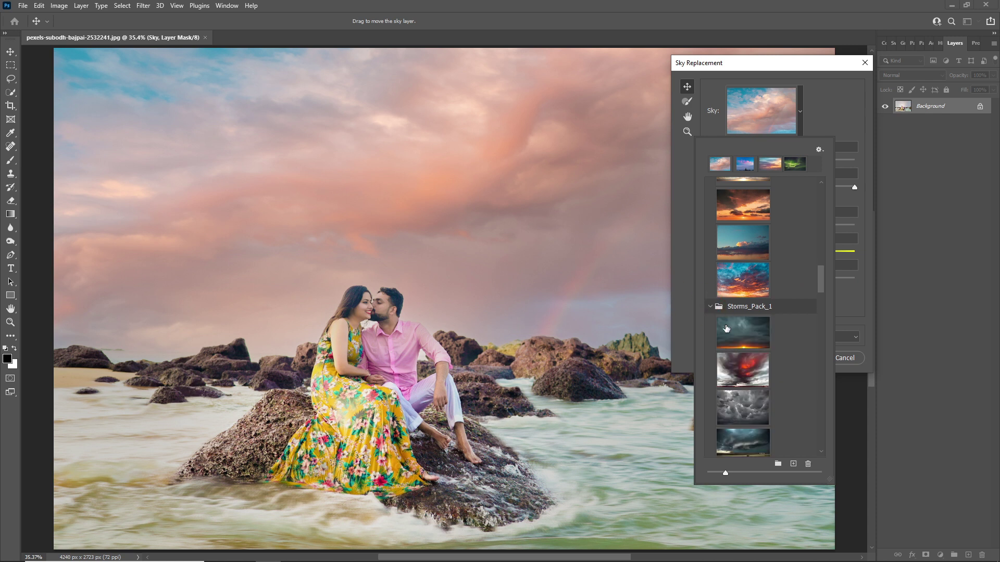
left_click_drag(823, 263, 822, 284)
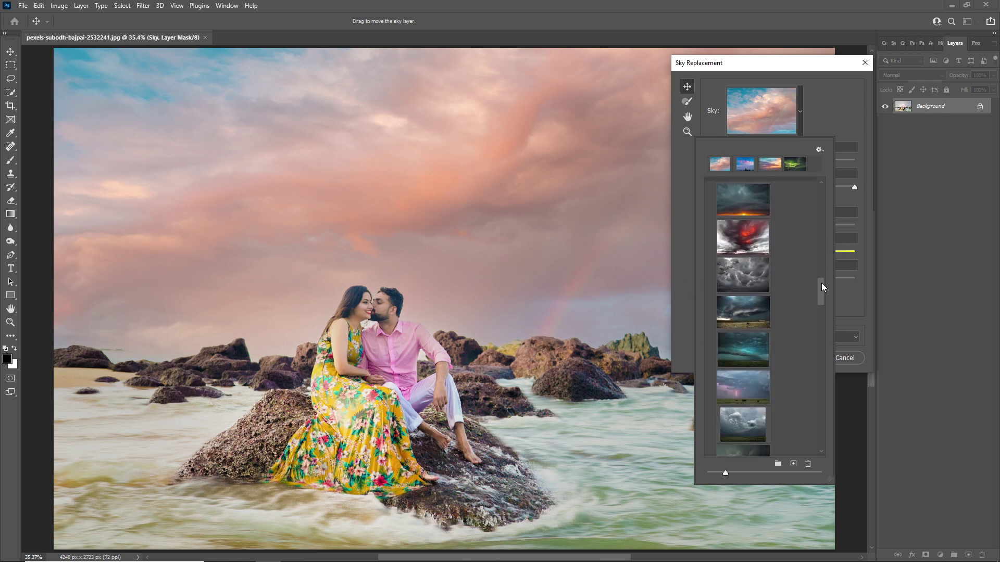
left_click(745, 386)
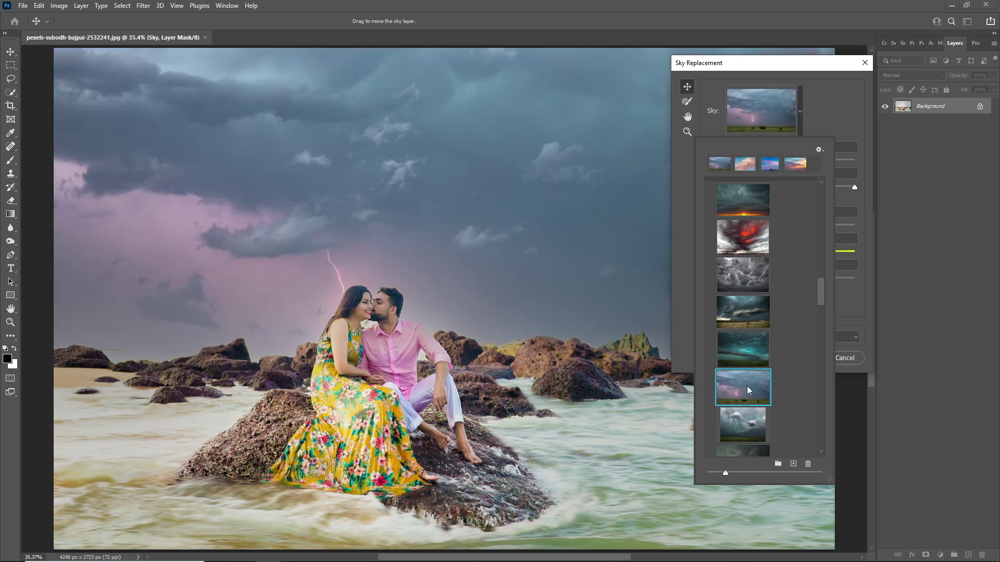
left_click(746, 421)
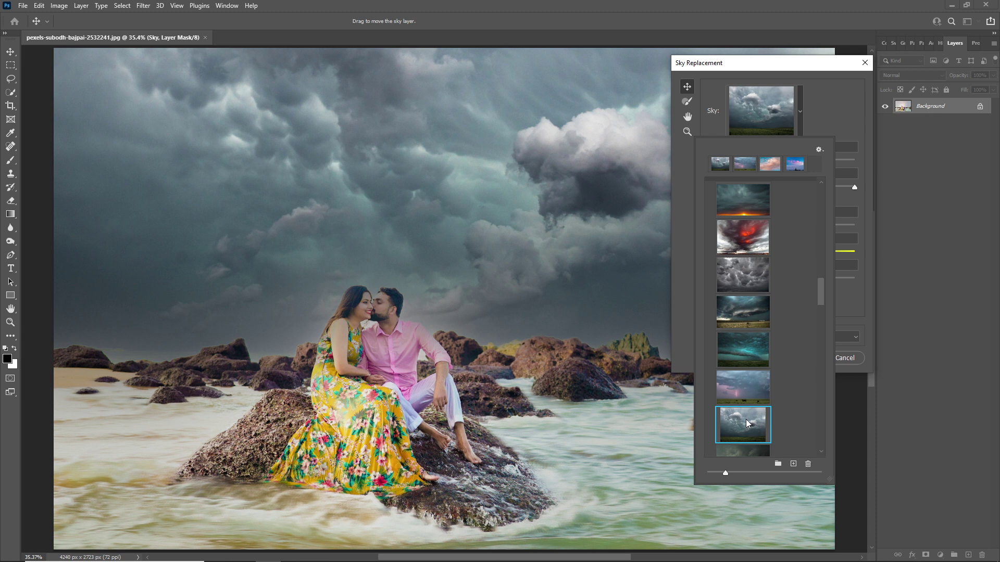
left_click_drag(820, 295, 823, 259)
left_click(753, 345)
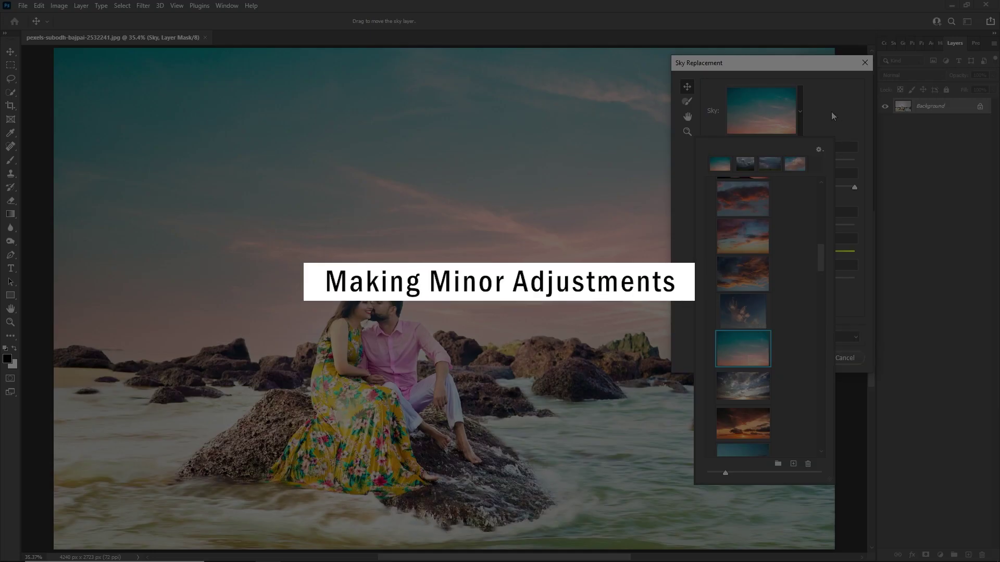
left_click(831, 111)
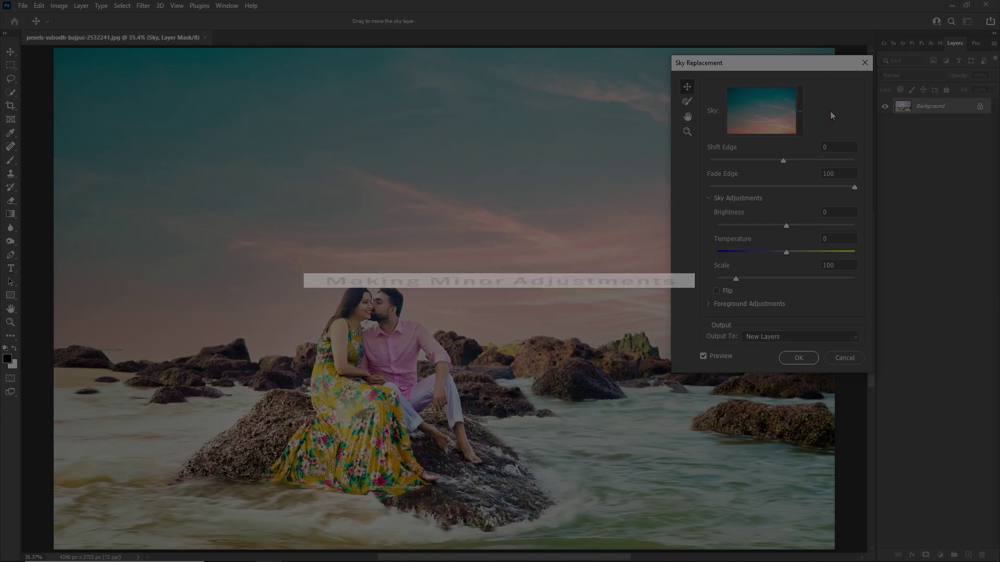
Apply the sky flipped, with Shift Edge 25, Fade Edge 44, Brightness -4, Temperature 19.
mouse_move(783, 161)
left_mouse_down()
mouse_move(761, 163)
mouse_move(790, 162)
mouse_move(774, 187)
left_mouse_up()
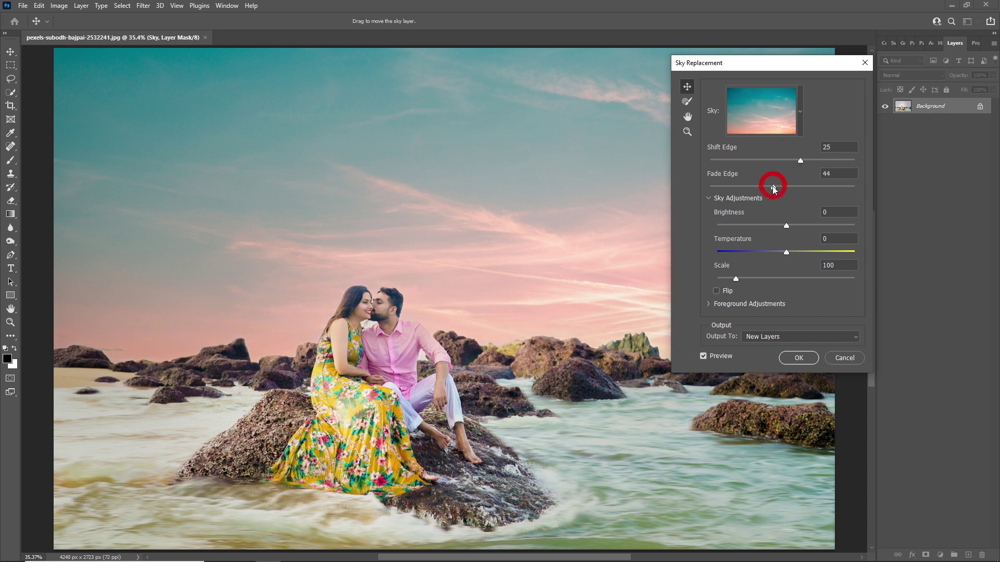
mouse_move(785, 226)
left_mouse_down()
mouse_move(771, 225)
mouse_move(789, 226)
mouse_move(798, 251)
left_mouse_up()
left_click(715, 291)
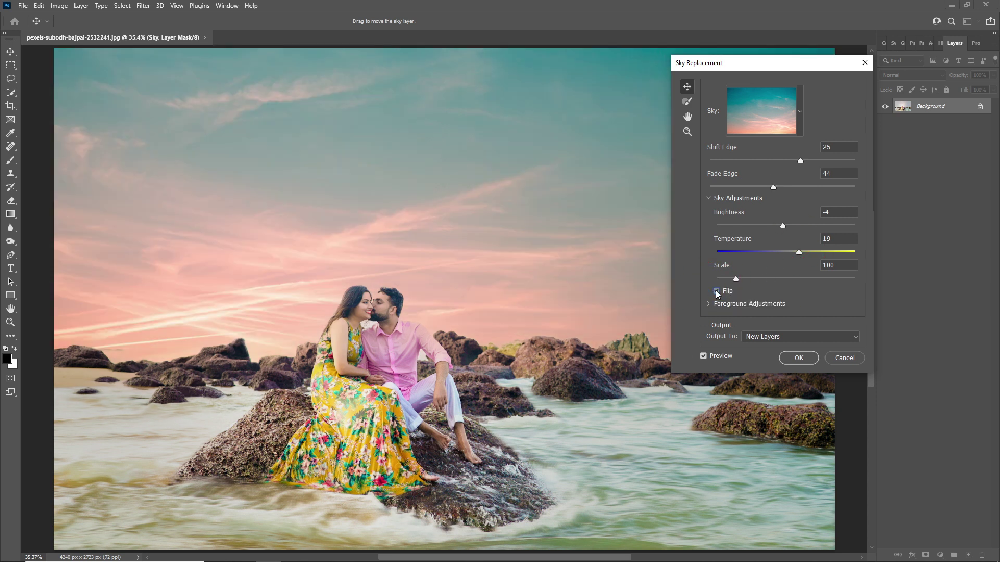
left_click(715, 290)
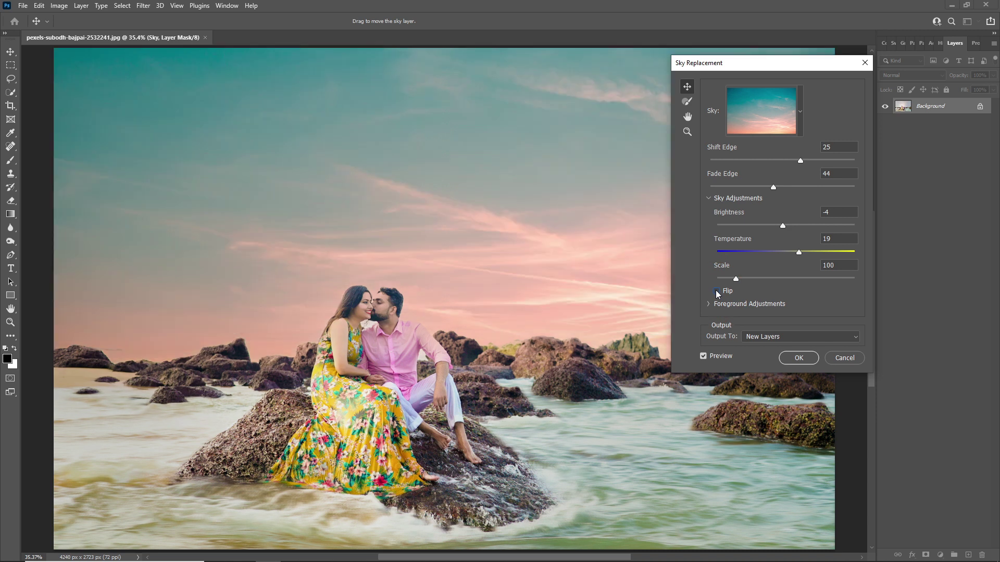
left_click(715, 291)
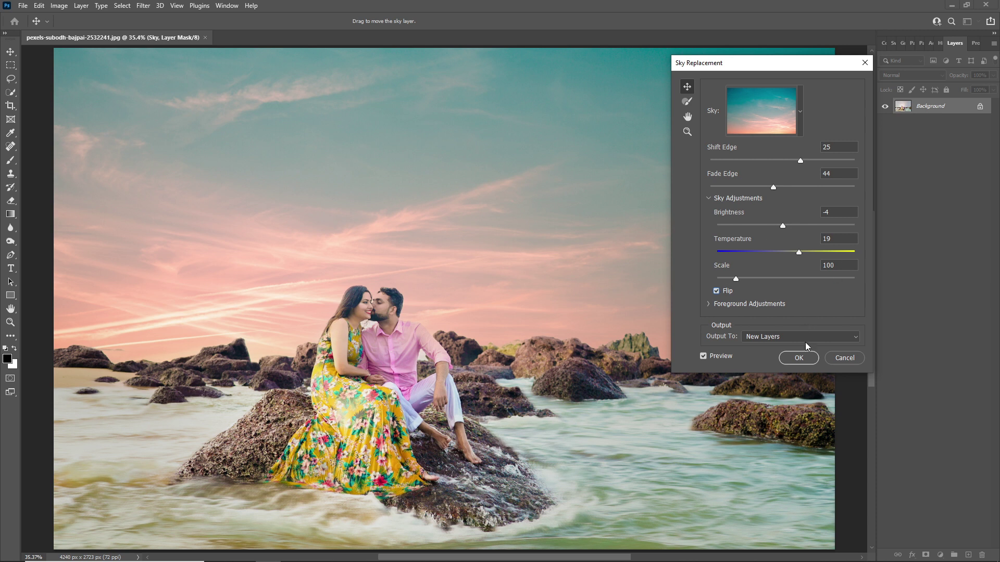
left_click(798, 358)
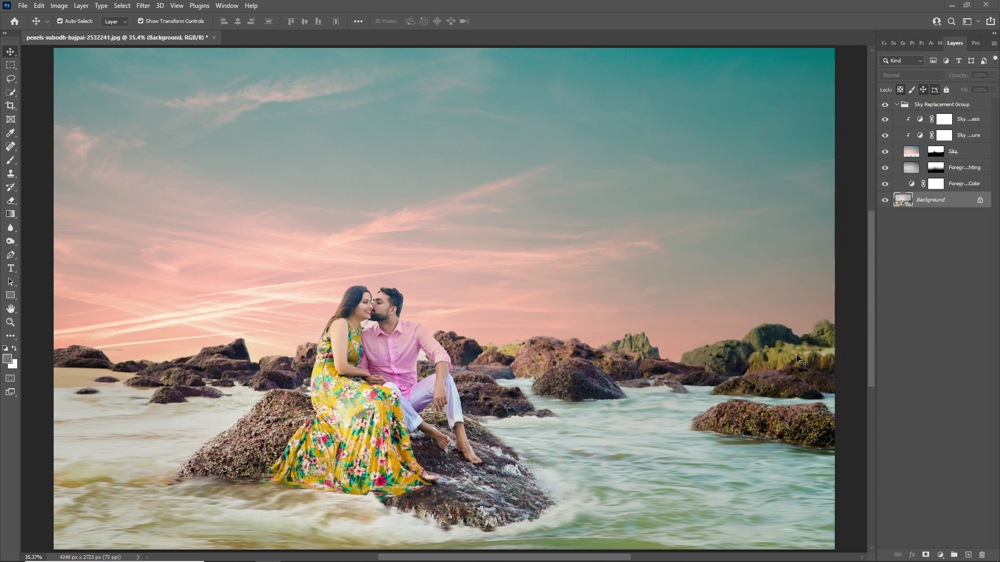
Widen the Layers panel and toggle the Sky Replacement Group to compare with the original.
left_click_drag(876, 287, 818, 292)
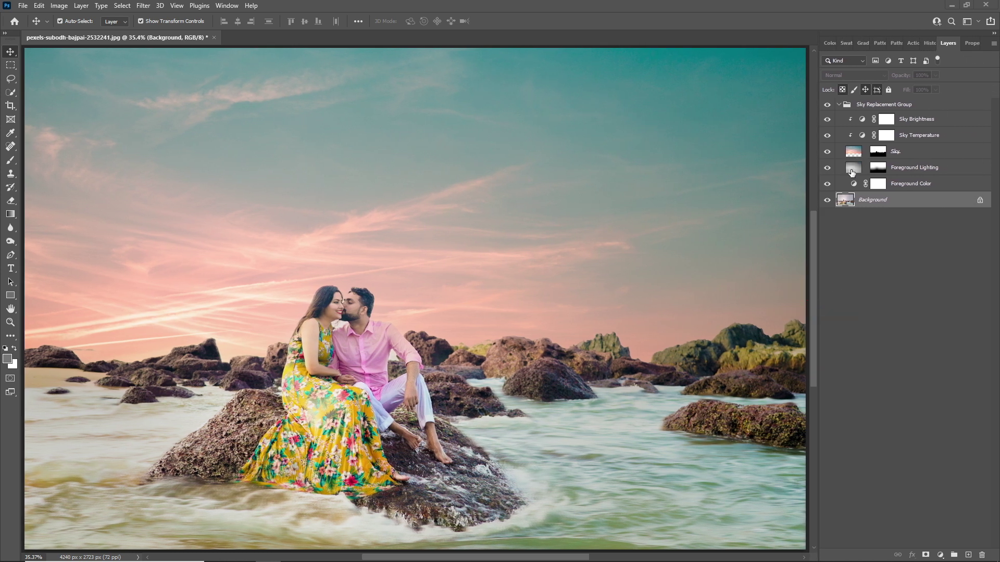
left_click(827, 106)
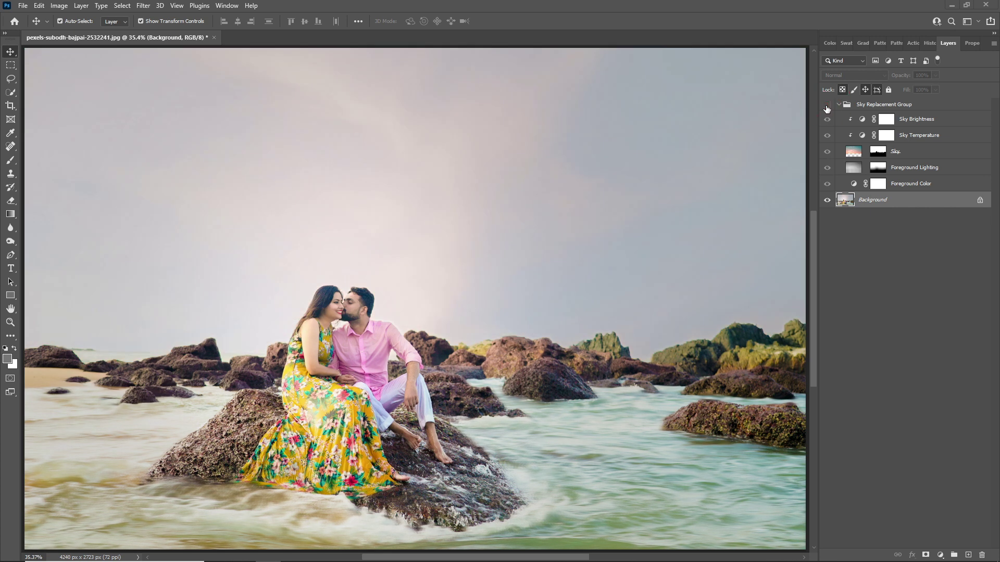
left_click(827, 106)
left_click(827, 106)
left_click(827, 106)
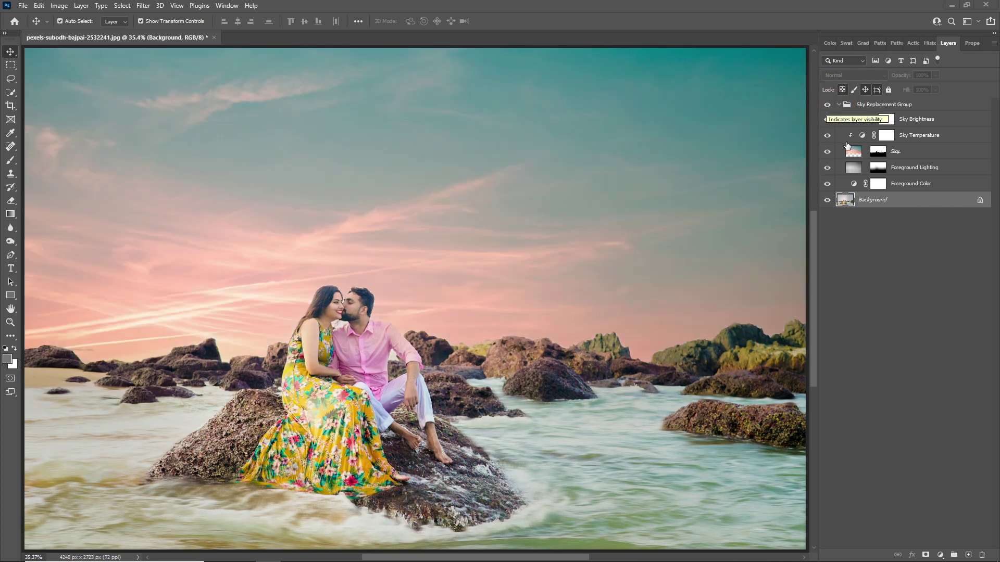
Target the Foreground Lighting mask with a smaller Brush, then compare the sky again.
left_click(877, 169)
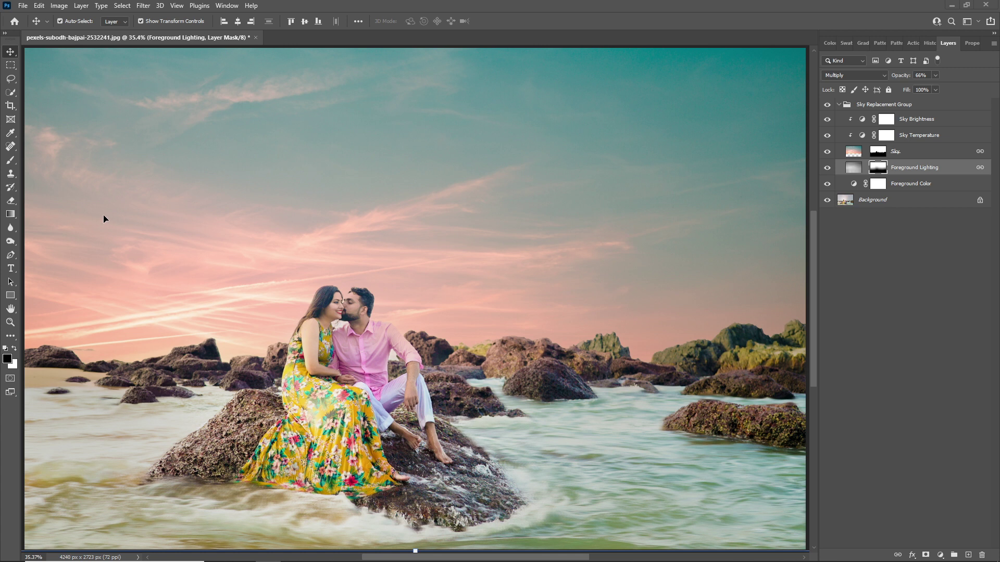
left_click(10, 160)
key("bracketleft")
key("bracketleft")
key("bracketleft")
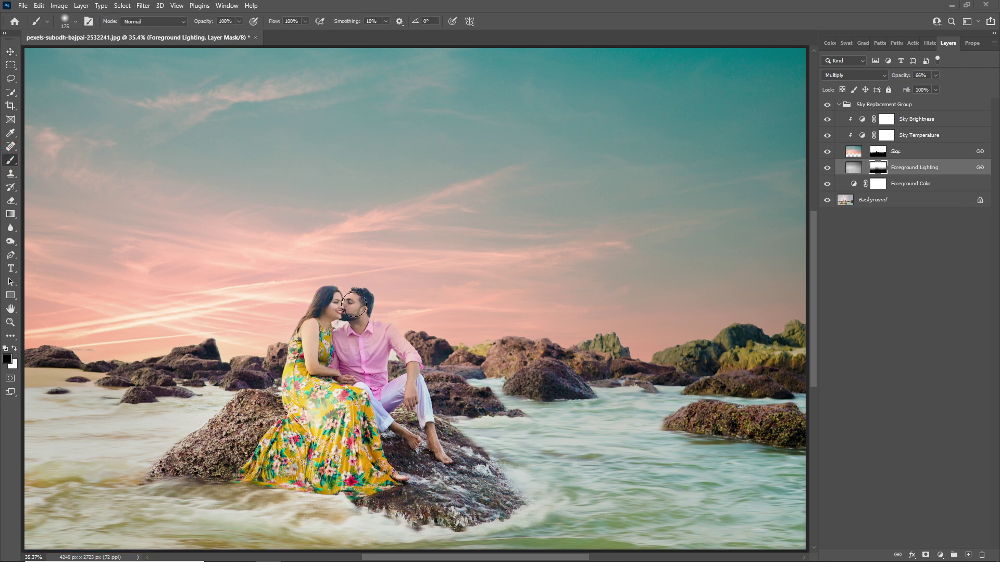
key("bracketleft")
left_click(827, 105)
left_click(827, 106)
scroll(427, 242, "down", 1)
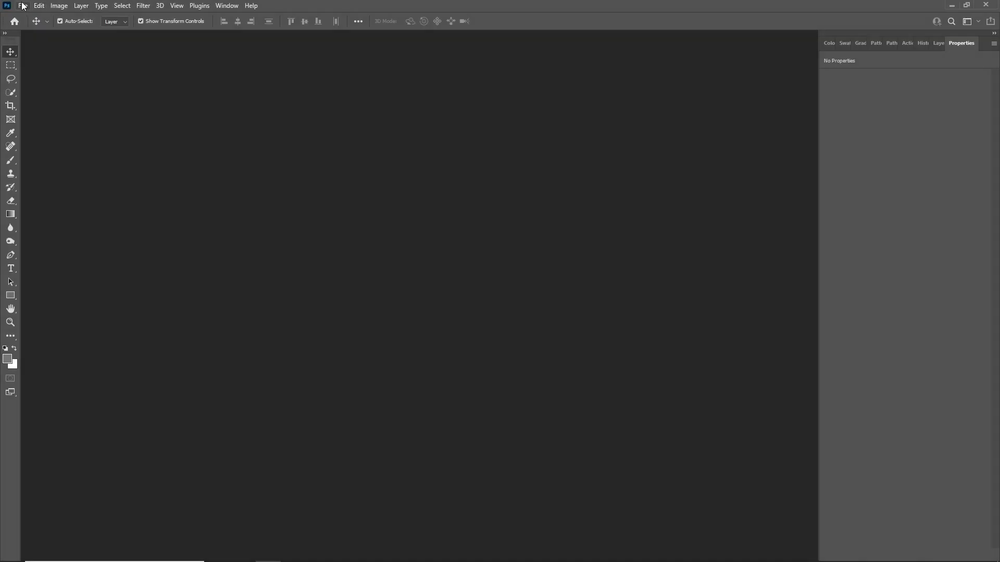
Open the woman-in-surf photo pexels-artem-beliaikin-2970762.
left_click(23, 6)
left_click(30, 26)
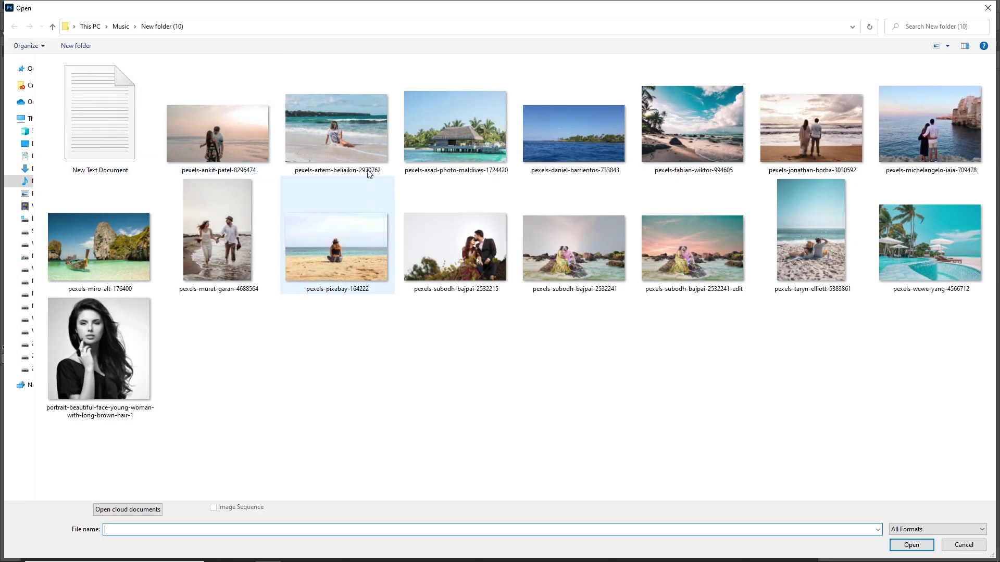
left_click(326, 133)
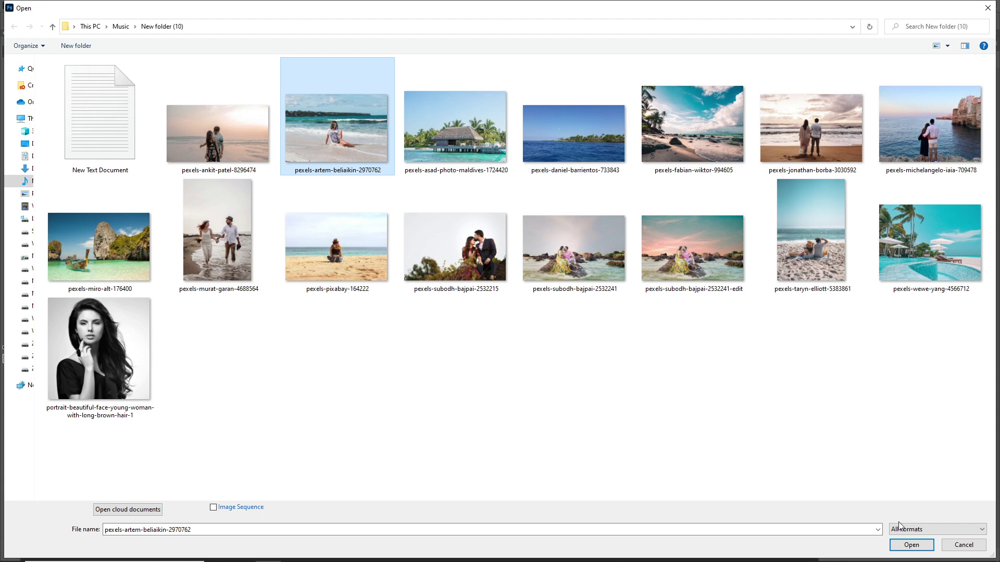
left_click(906, 545)
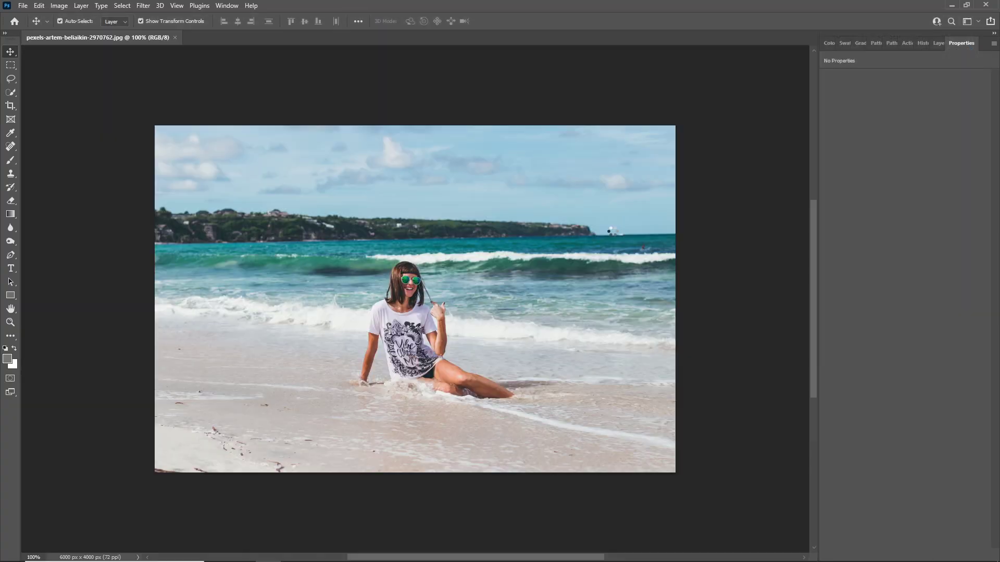
Fit the surf photo on screen and switch on Depth Blur in Neural Filters.
key("ctrl+0")
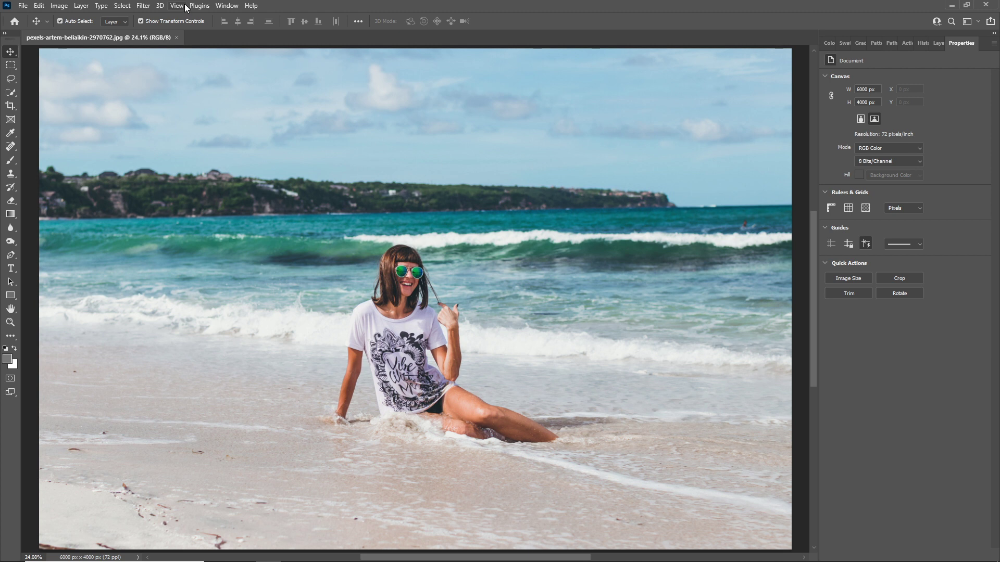
left_click(140, 7)
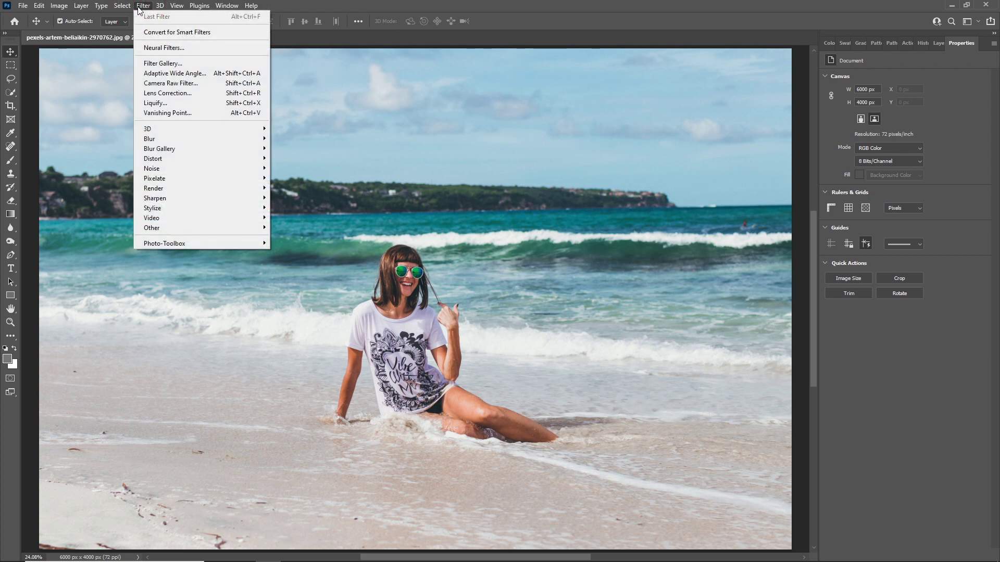
left_click(154, 48)
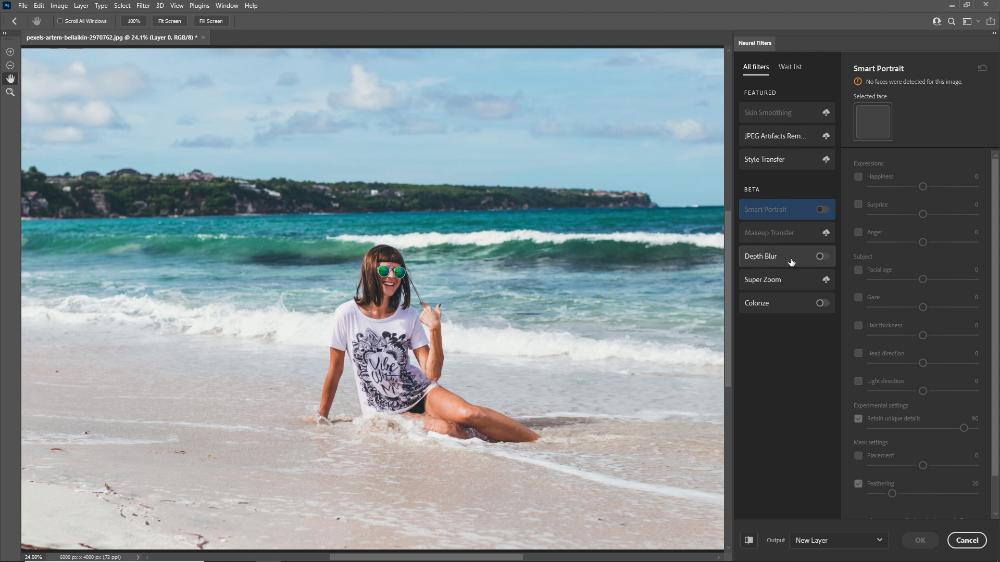
mouse_move(785, 256)
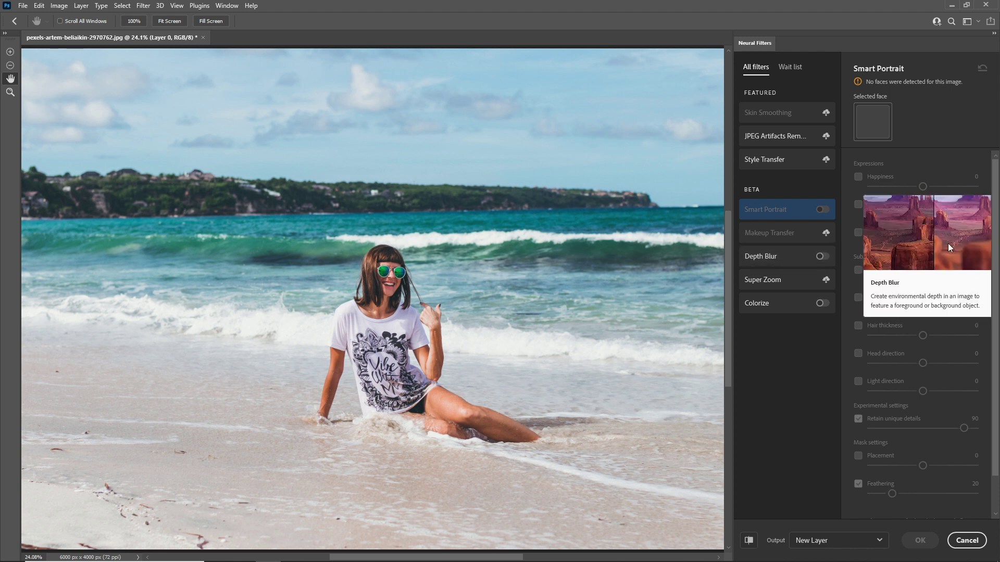
left_click(821, 257)
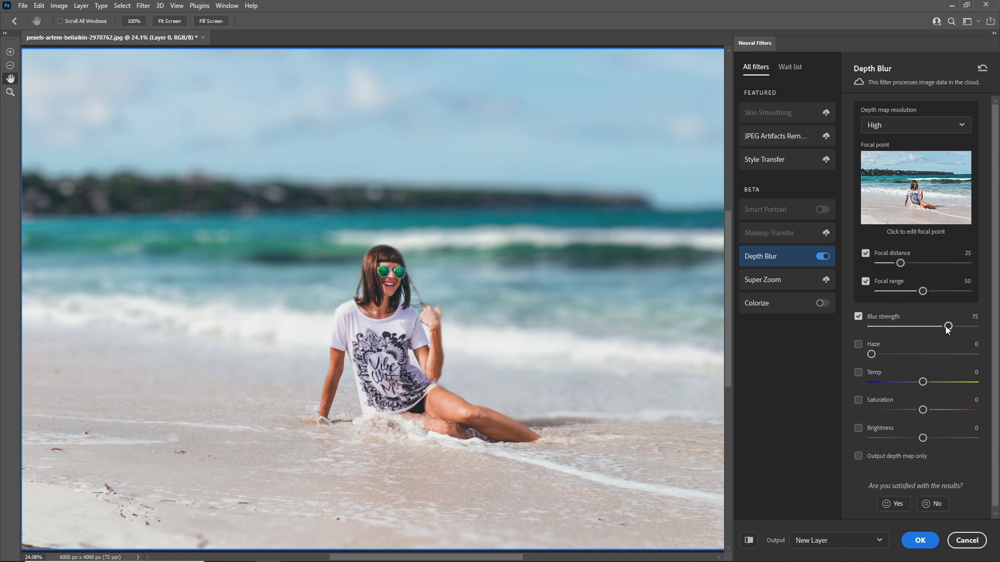
Apply Depth Blur as a new layer with focal range 38, focal distance 21, blur strength 61.
left_click_drag(923, 291, 912, 291)
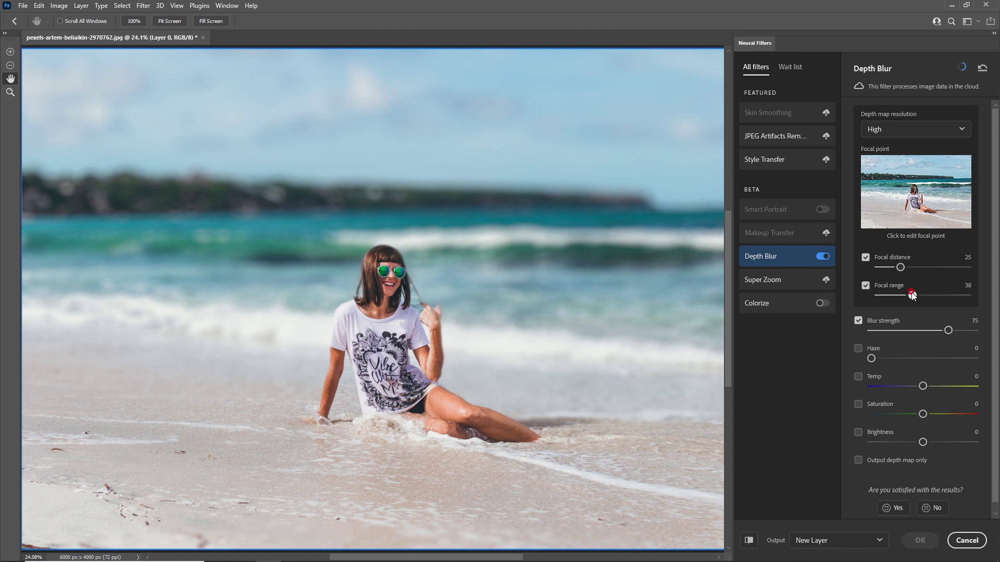
left_click_drag(901, 269, 897, 269)
left_click_drag(936, 330, 934, 331)
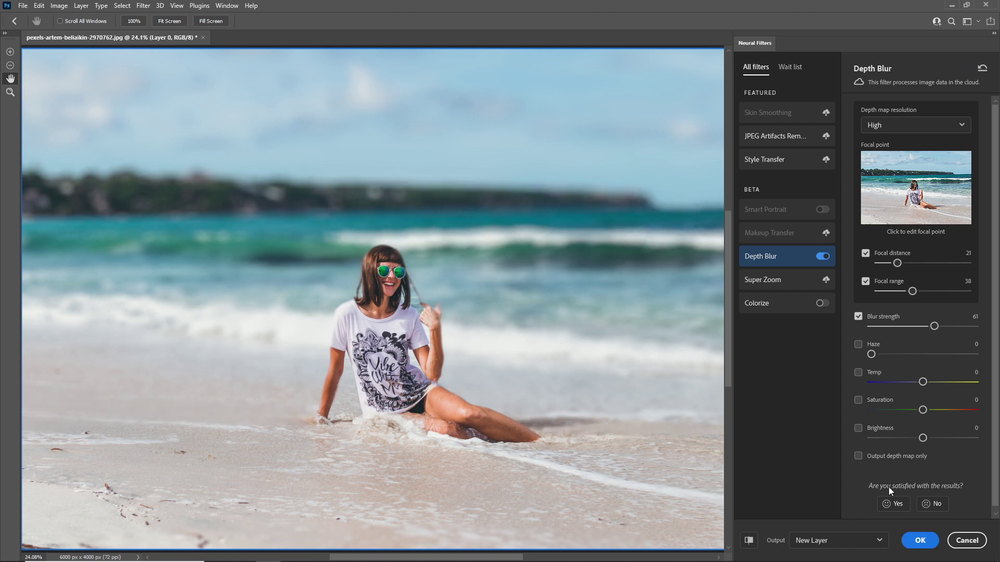
left_click(879, 541)
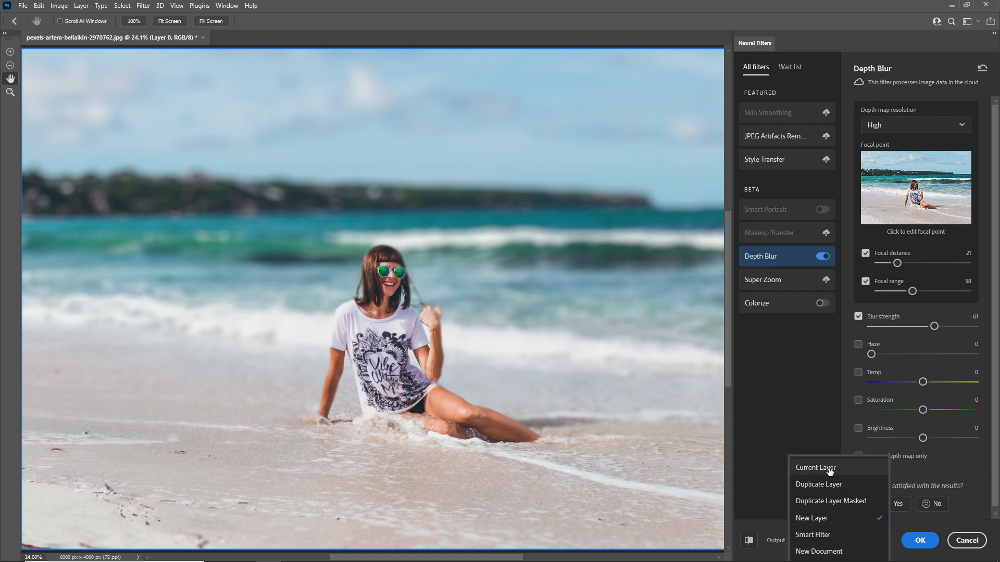
left_click(840, 520)
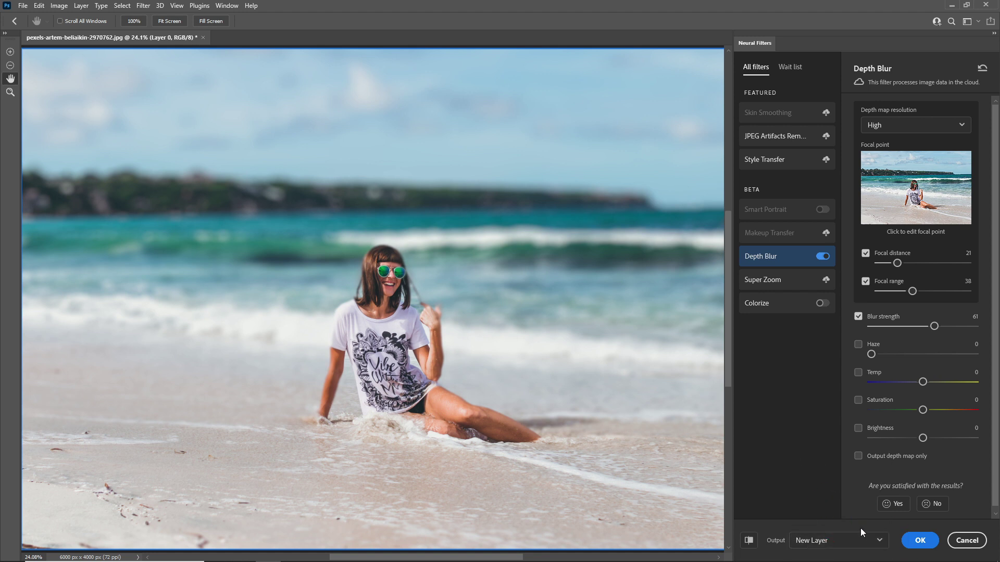
left_click(919, 541)
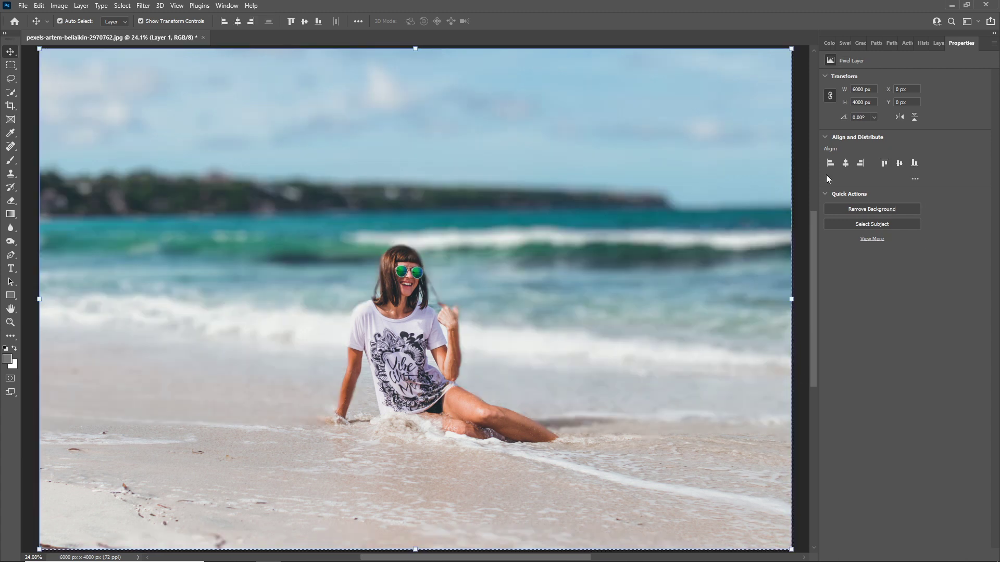
Deselect all layers and toggle Layer 1's visibility to compare the blurred and sharp photo.
left_click(941, 43)
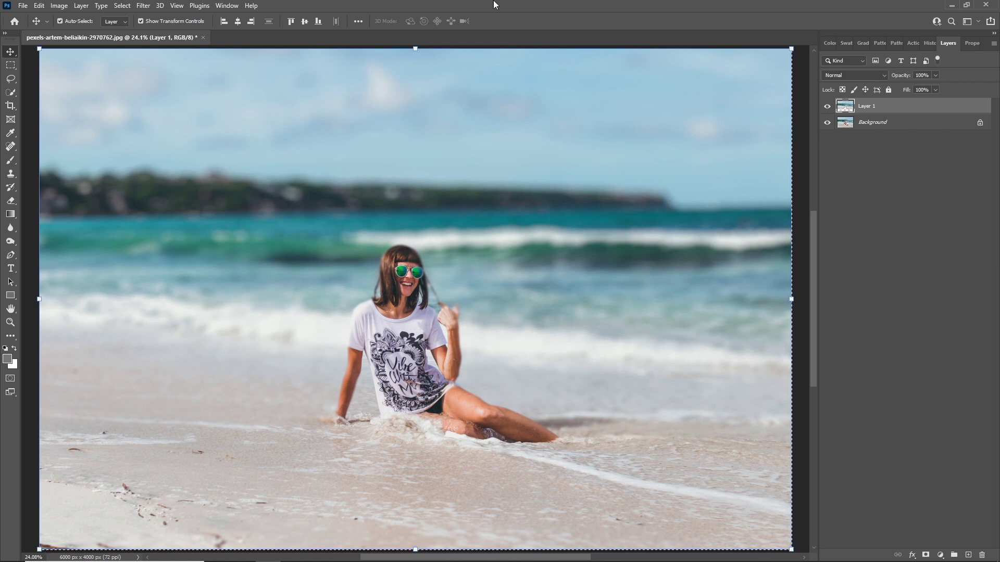
left_click(122, 6)
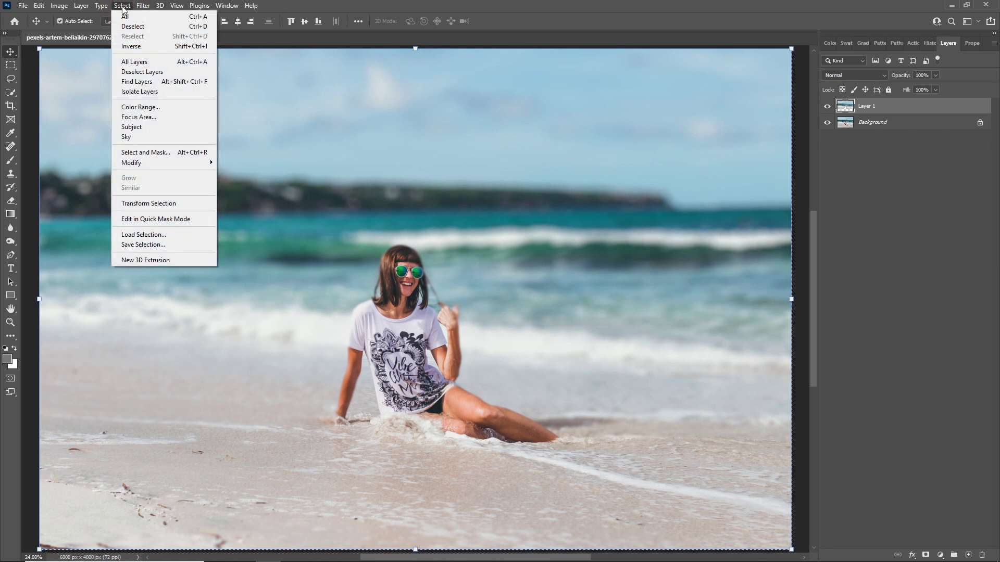
left_click(130, 72)
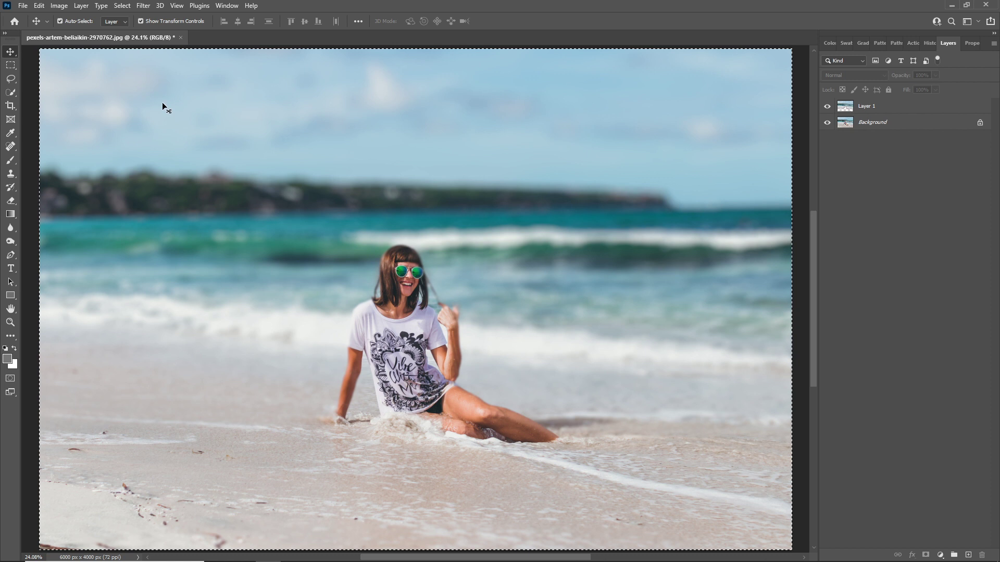
left_click(828, 108)
left_click(828, 107)
left_click(828, 107)
left_click(828, 107)
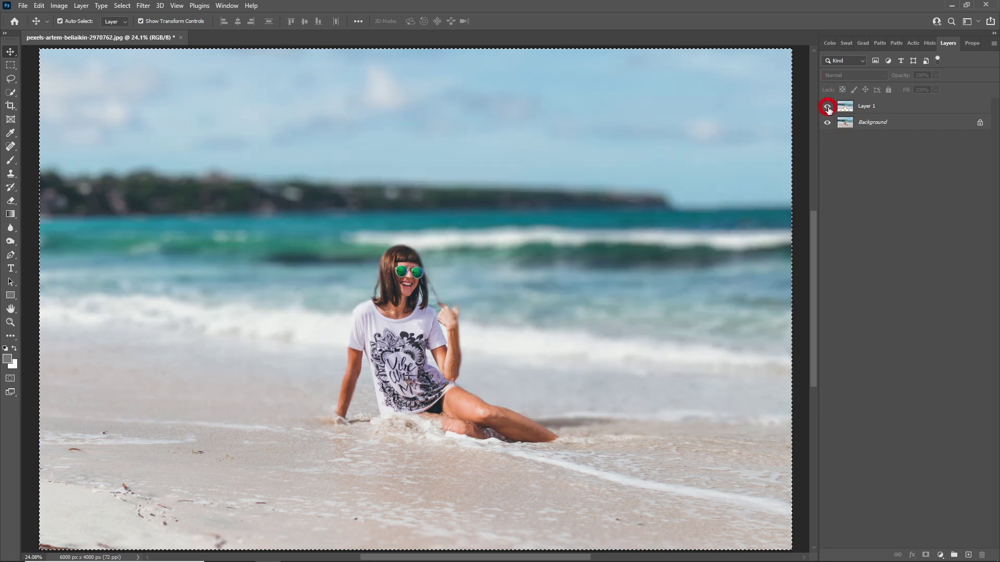
left_click(828, 107)
left_click(827, 108)
left_click(828, 108)
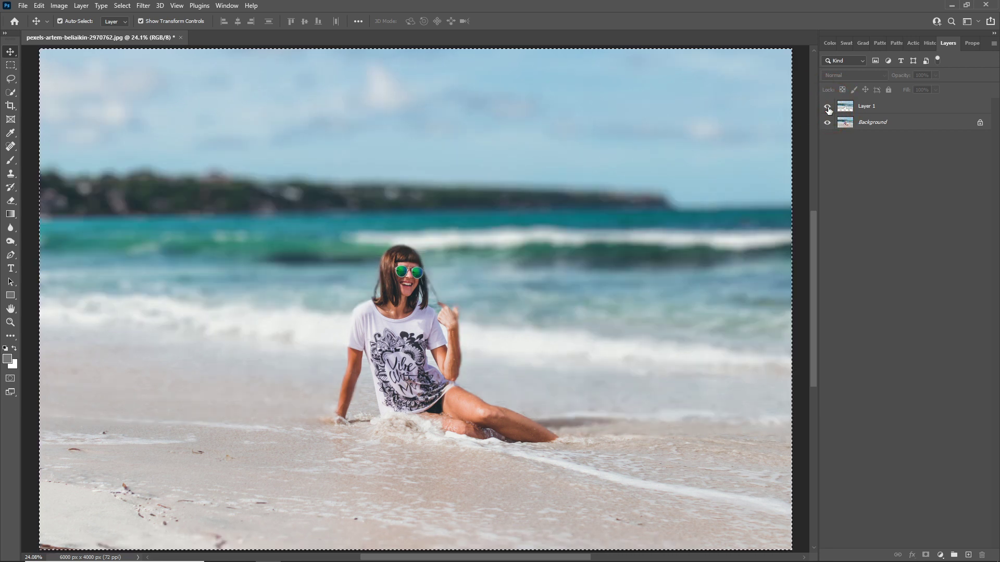
Add a layer mask to Layer 1 and paint on it with a resized brush.
left_click(883, 107)
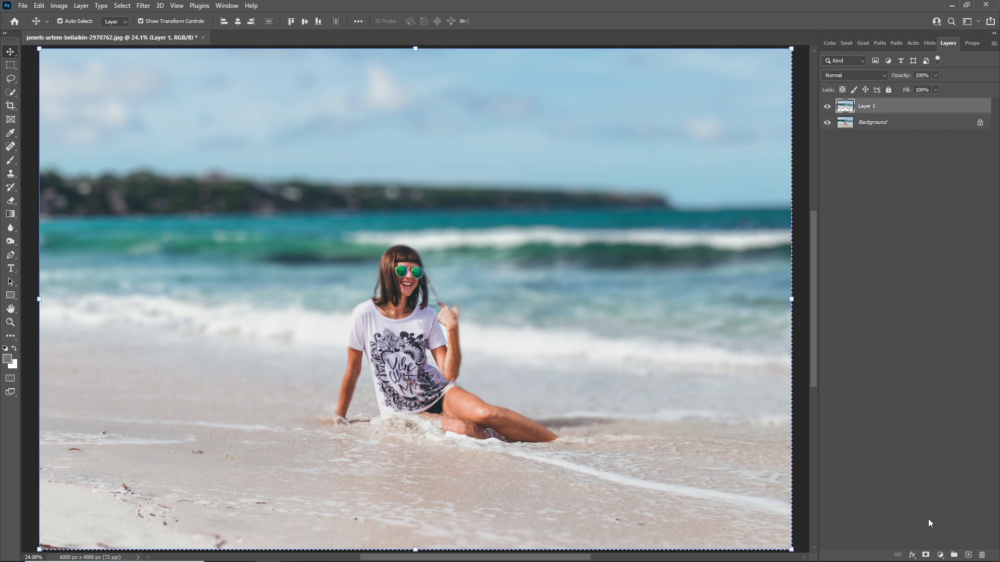
left_click(925, 555)
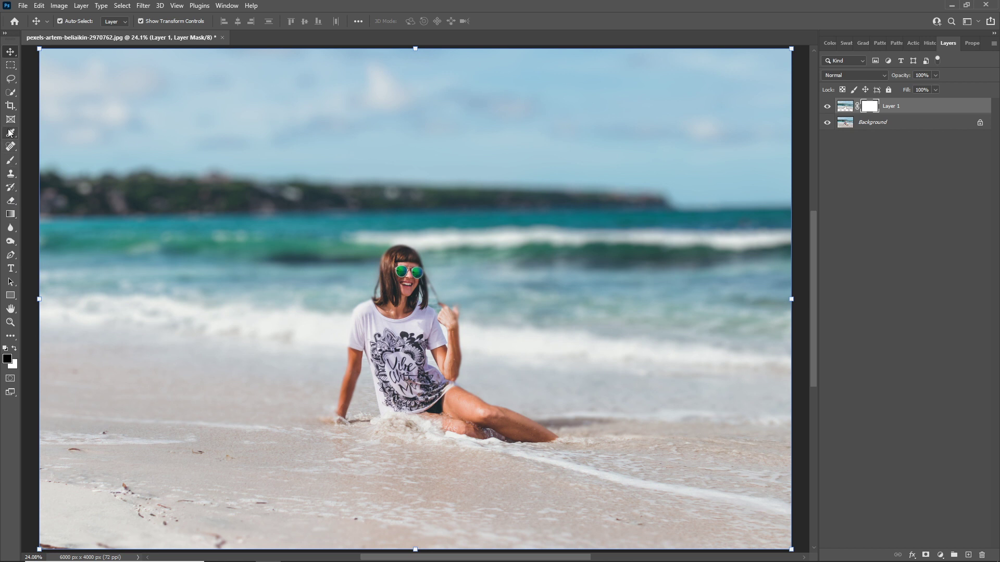
left_click(11, 160)
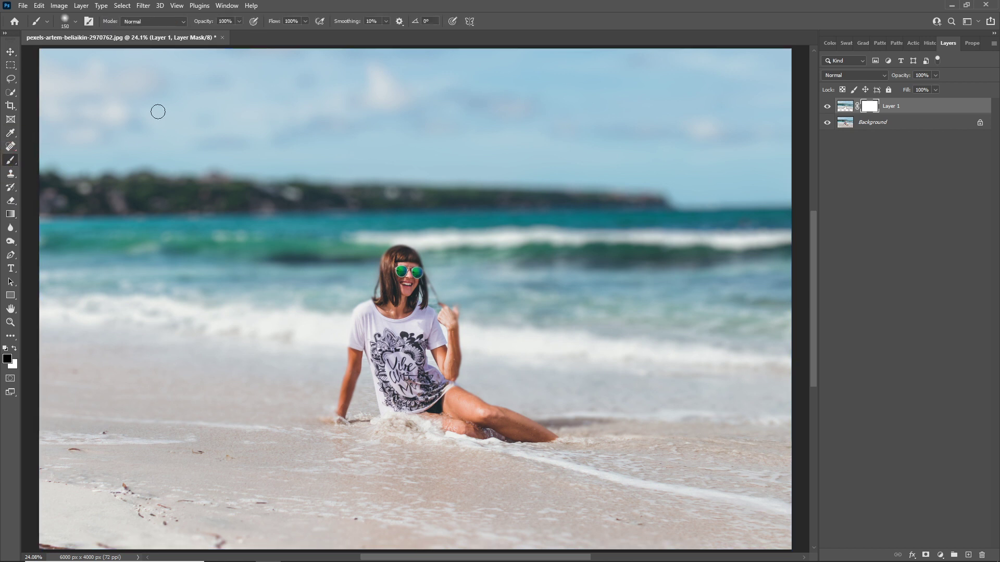
key("bracketleft")
key("bracketleft")
key("bracketleft")
key("bracketleft")
right_click(450, 314, "alt")
key("bracketright")
key("bracketright")
key("bracketleft")
left_click(541, 437)
Compare the masked result, then flatten the image into a single Background layer.
left_click(827, 106)
left_click(827, 106)
left_click(827, 106)
left_click(827, 106)
left_click(827, 106)
right_click(921, 123)
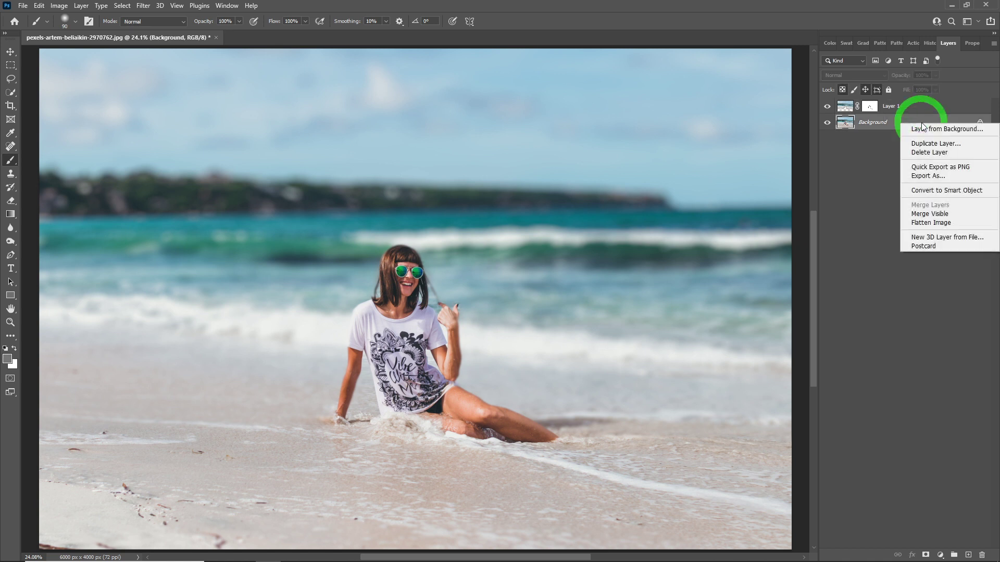
left_click(925, 223)
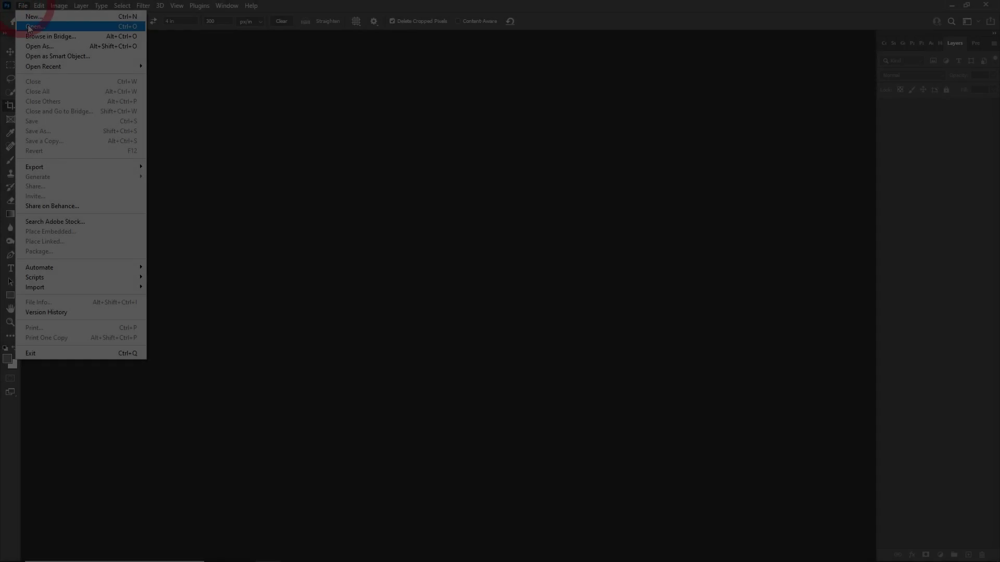
Open pexels-subodh-bajpai-2532215.jpg and duplicate its Background into Layer 1 with Ctrl+J.
left_click(31, 30)
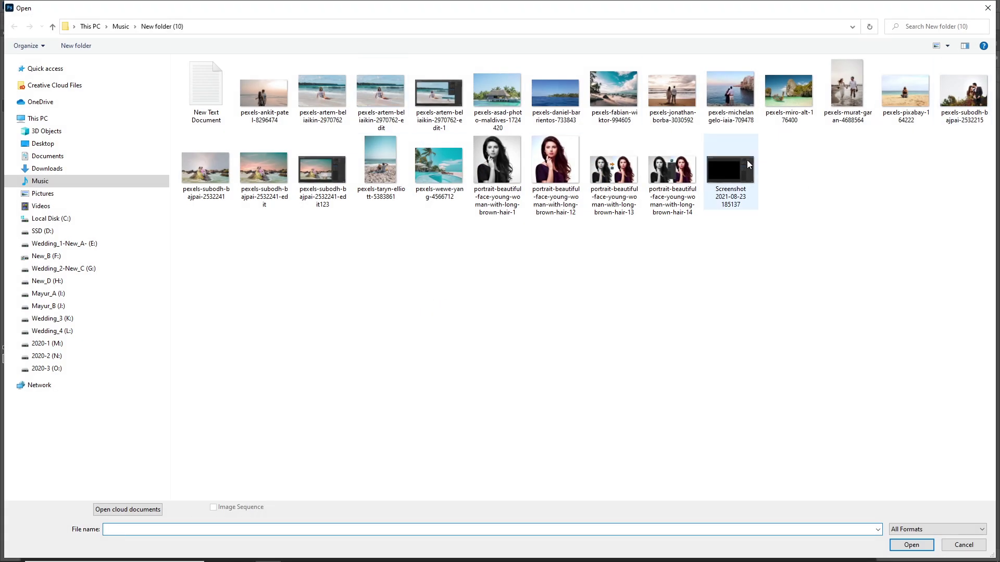
double_click(967, 98)
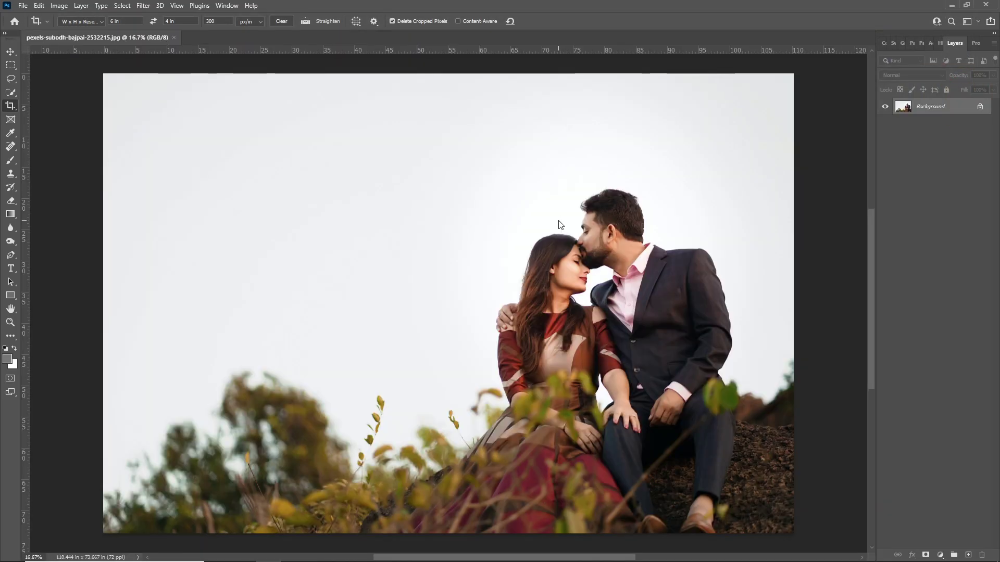
key("ctrl")
key("ctrl+j")
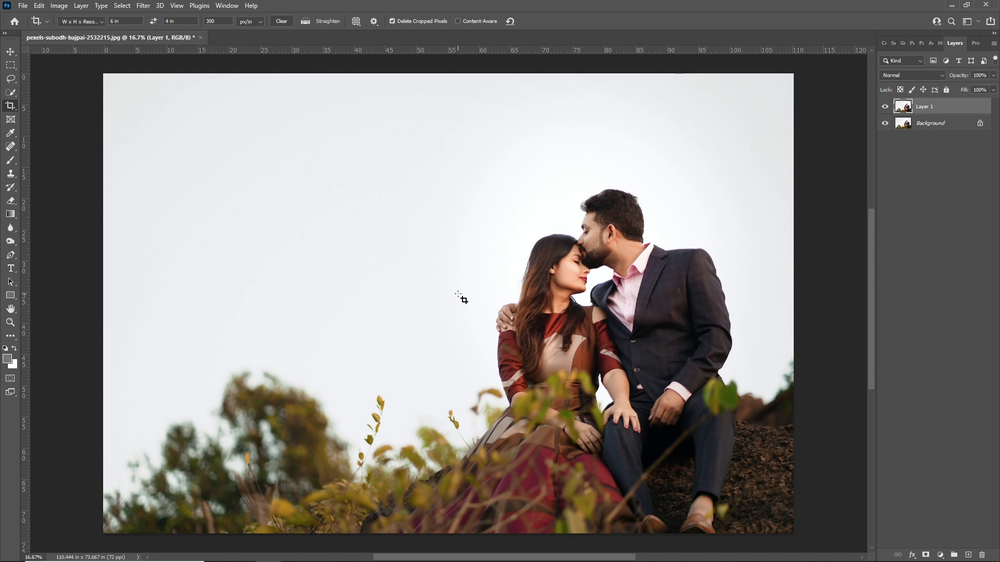
left_click(23, 6)
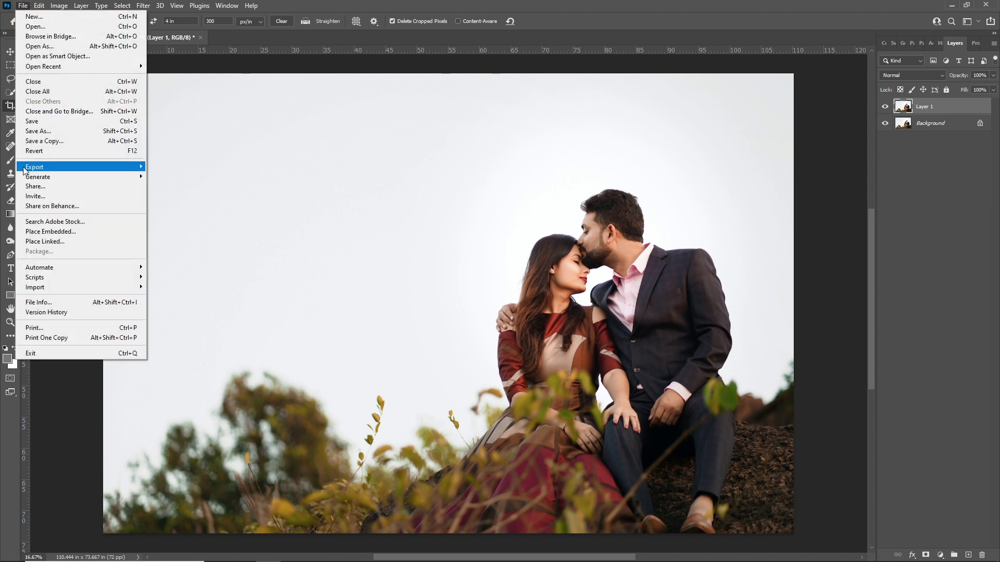
Save a quality-8 JPEG copy named 'pexels-subodh-bajpai-2532215 copy' via Save a Copy.
left_click(39, 132)
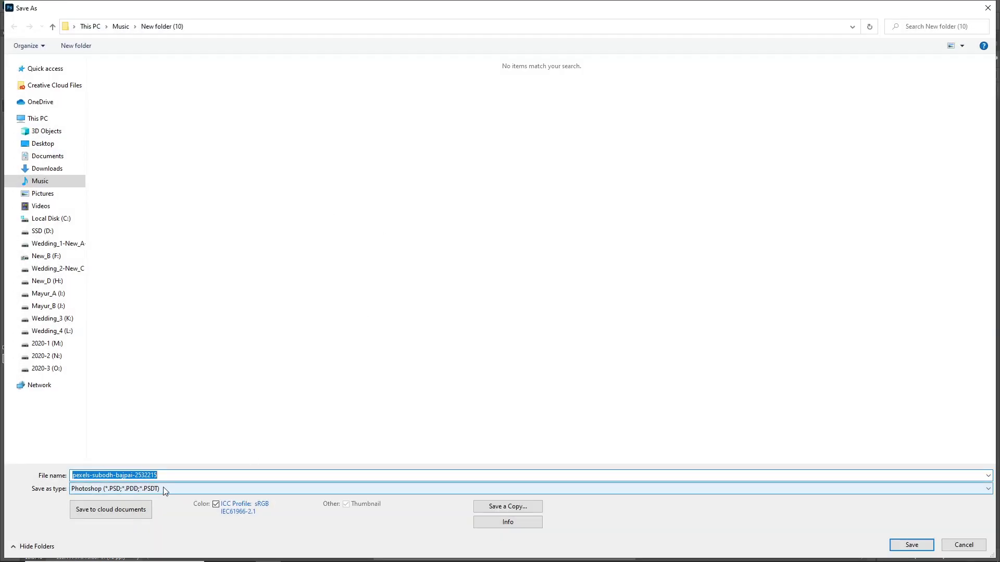
left_click(173, 489)
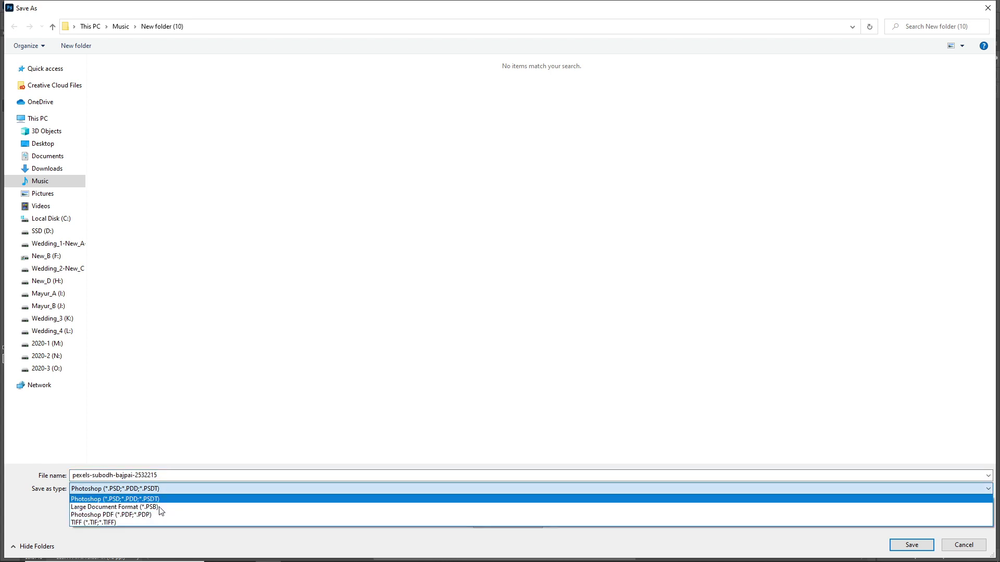
left_click(237, 377)
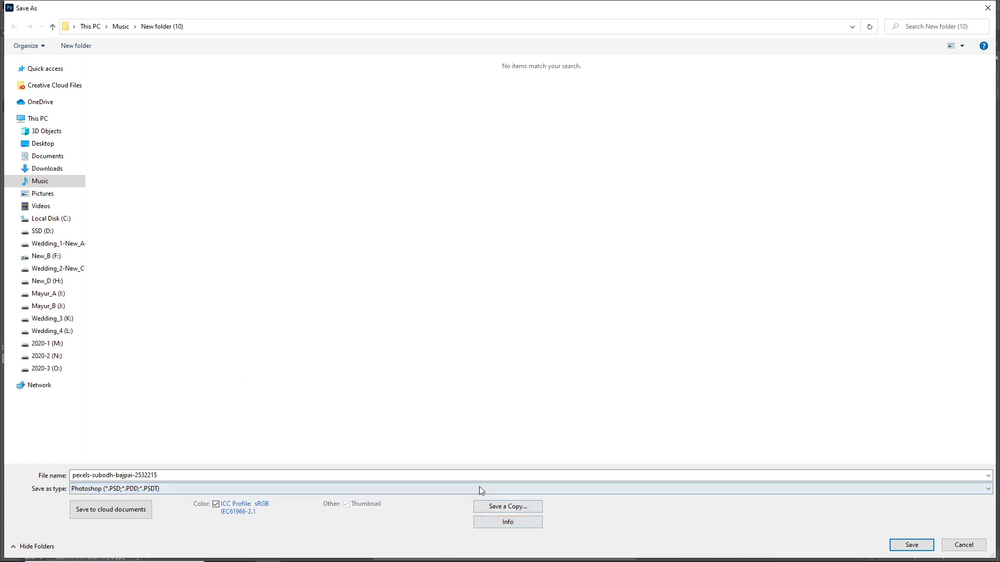
left_click(508, 509)
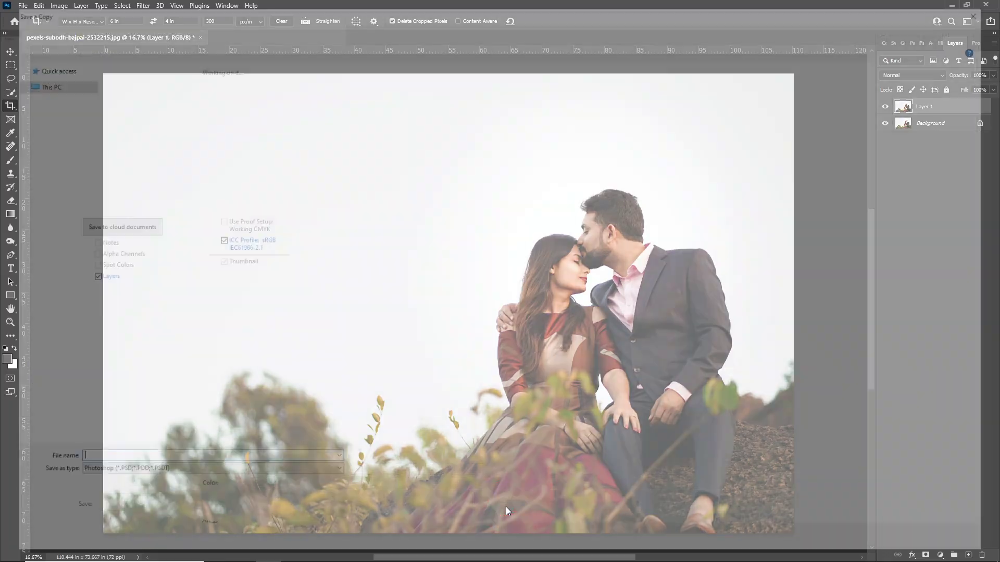
left_click(185, 475)
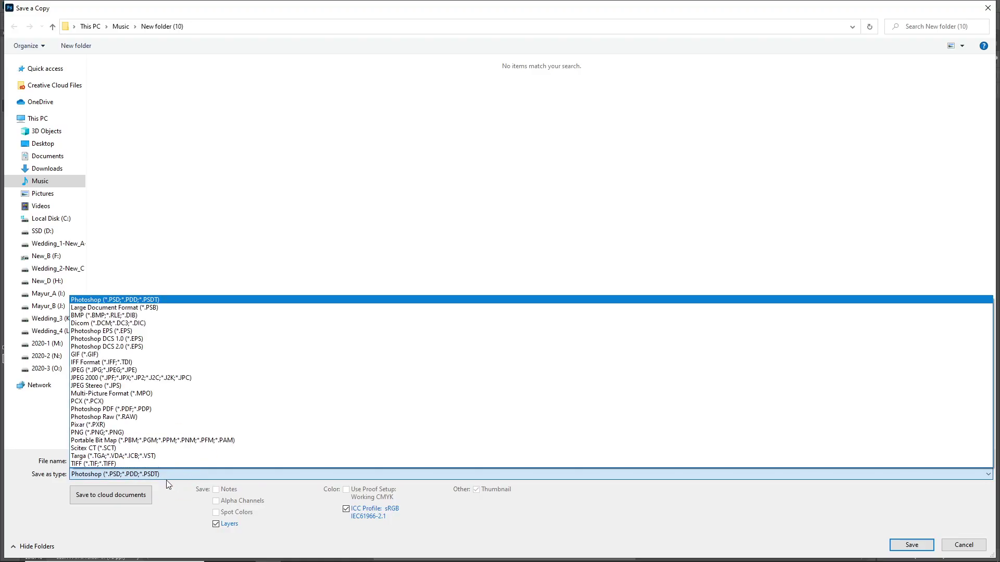
left_click(93, 370)
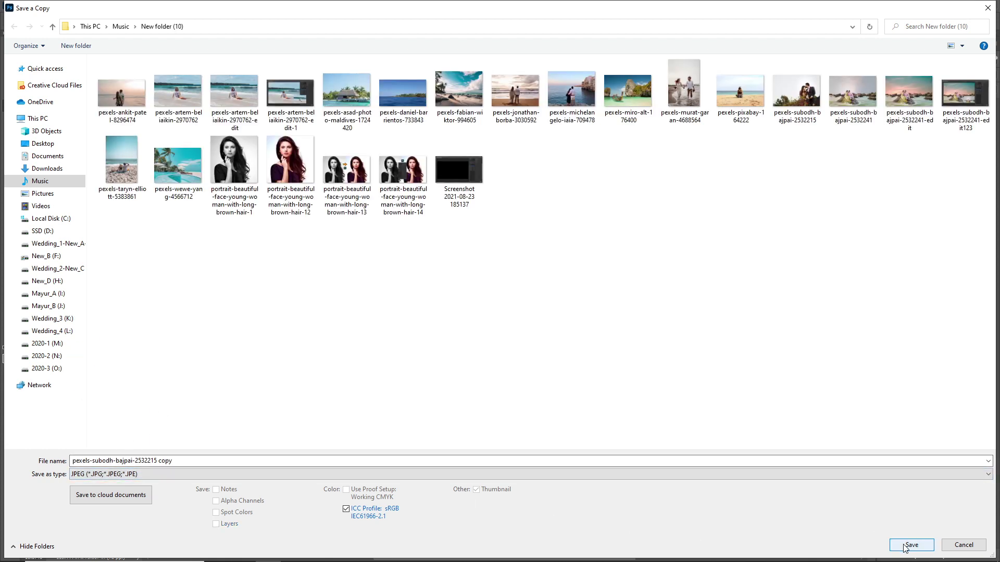
left_click(198, 460)
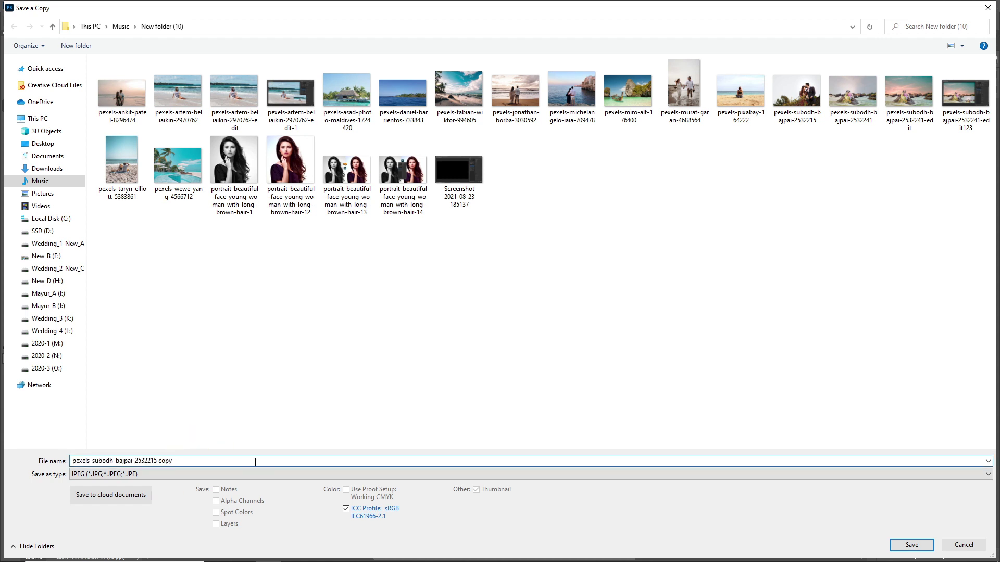
key("Return")
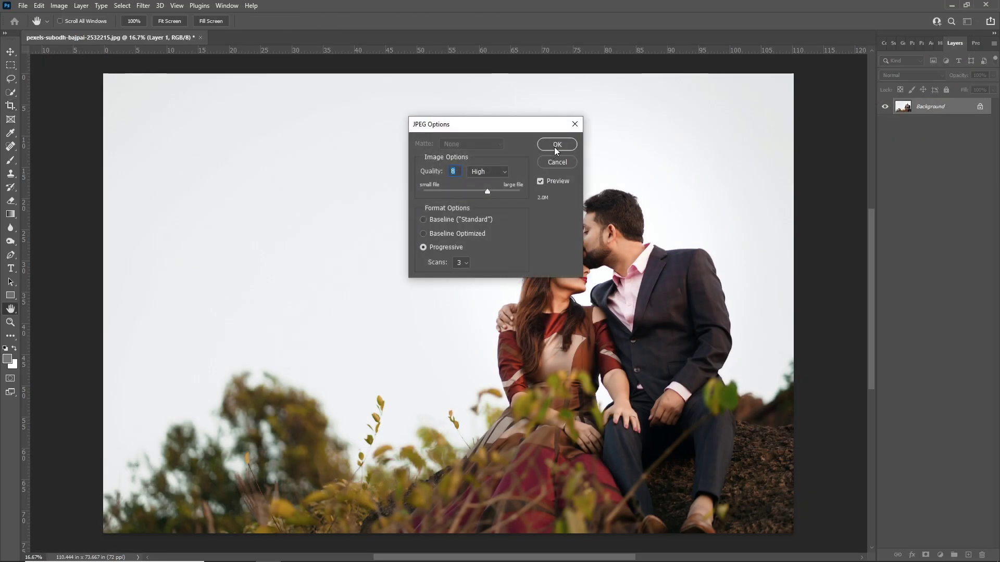
left_click(556, 146)
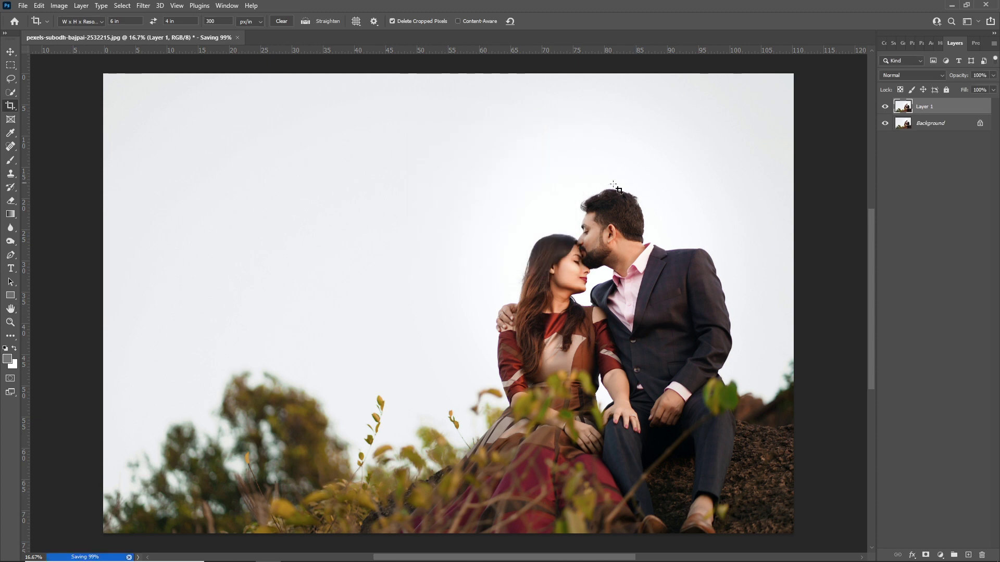
Use Save a Copy again to write another quality-8 JPEG of the couple photo.
left_click(23, 6)
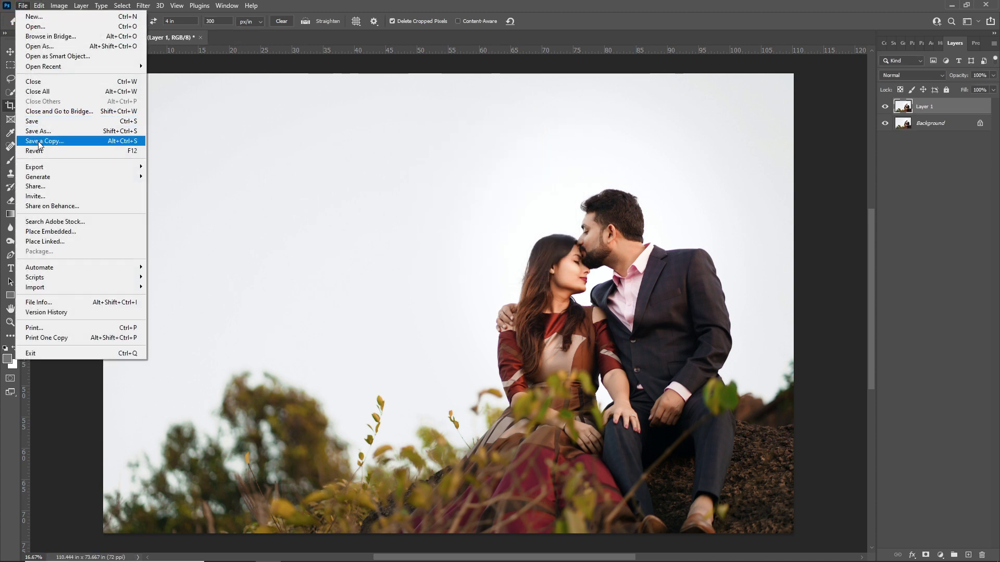
left_click(95, 141)
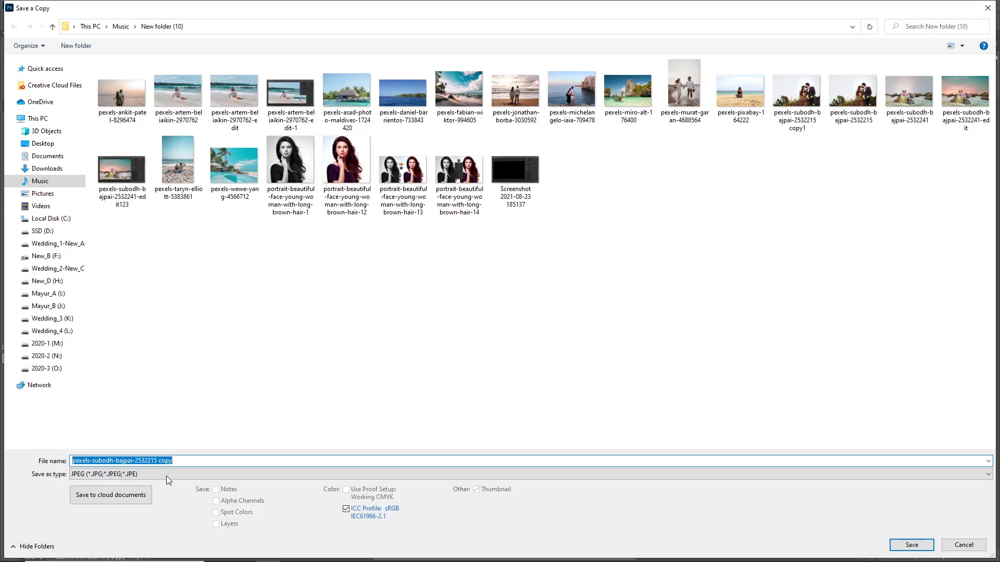
left_click(168, 475)
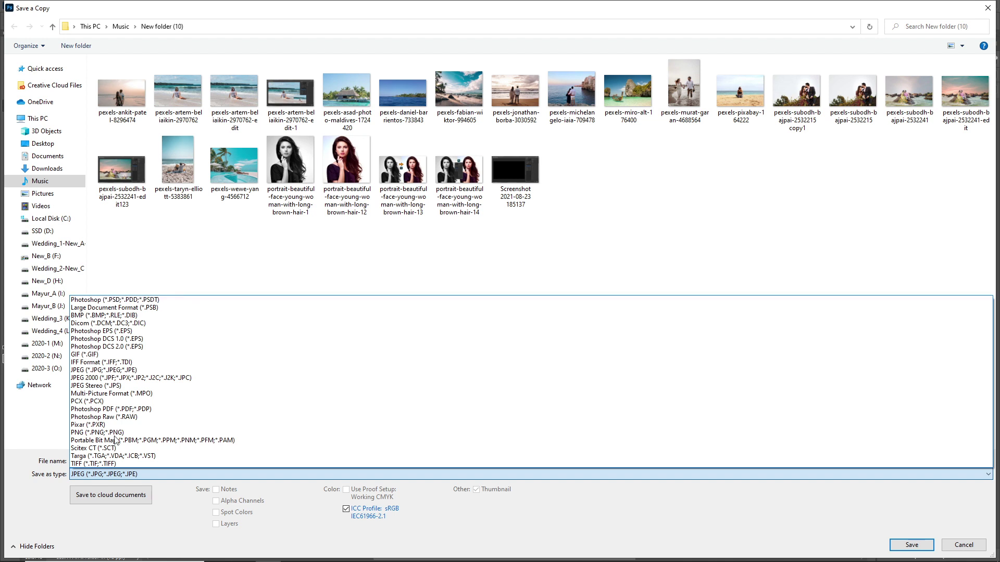
left_click(107, 370)
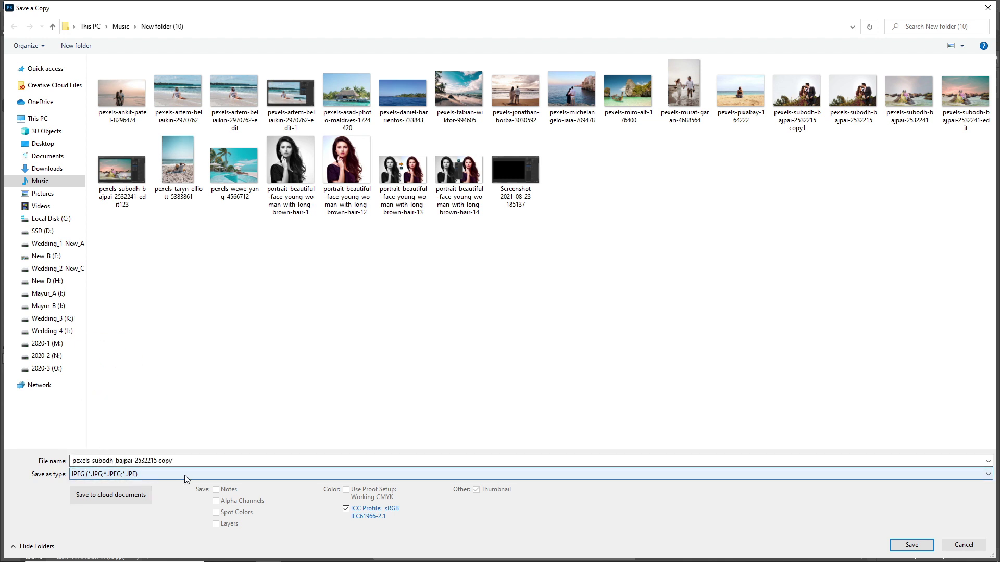
left_click(217, 461)
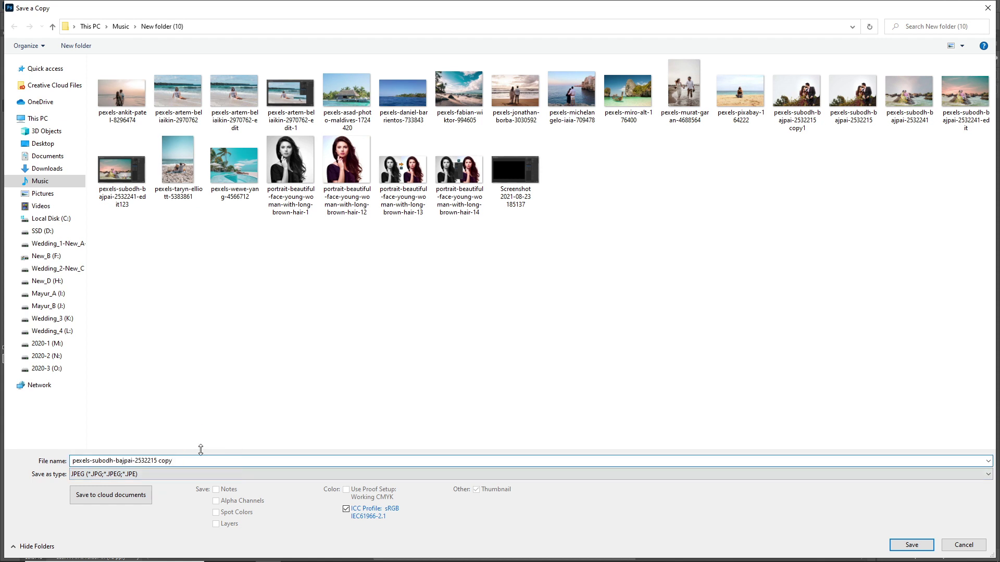
type("2")
key("Return")
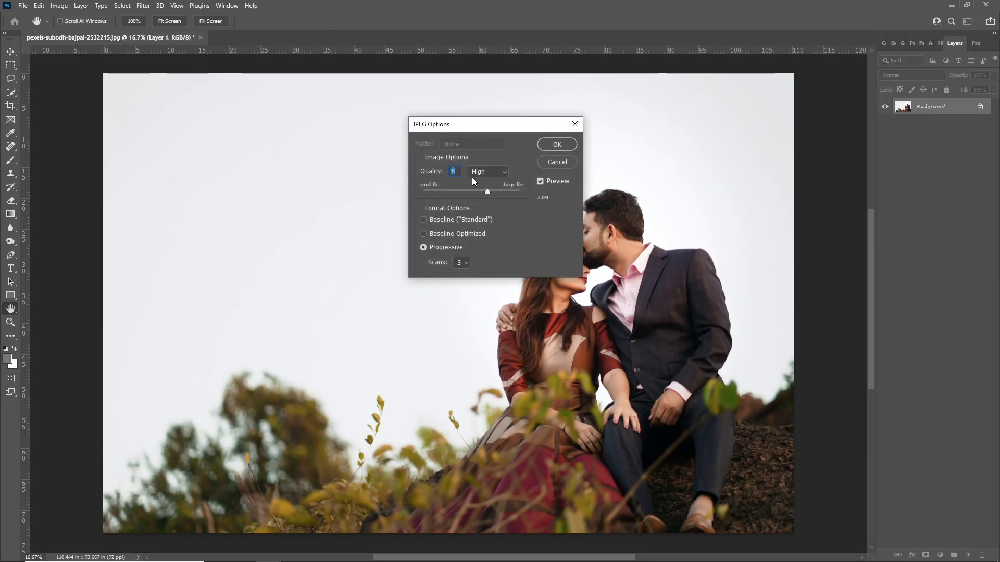
left_click(558, 141)
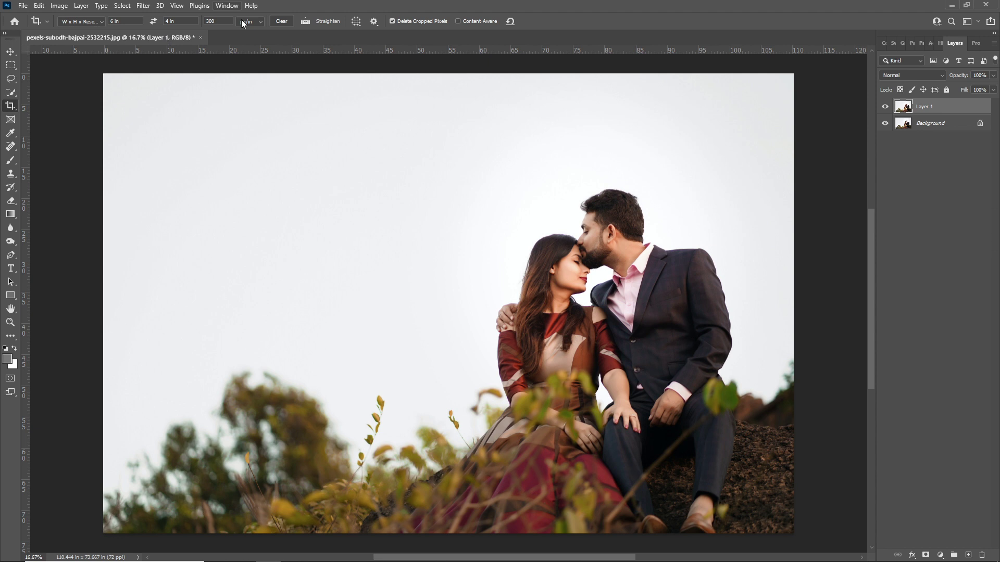
Configure Export As for JPG format, Great quality and 100% scale (7952 x 5304).
left_click(22, 7)
mouse_move(47, 167)
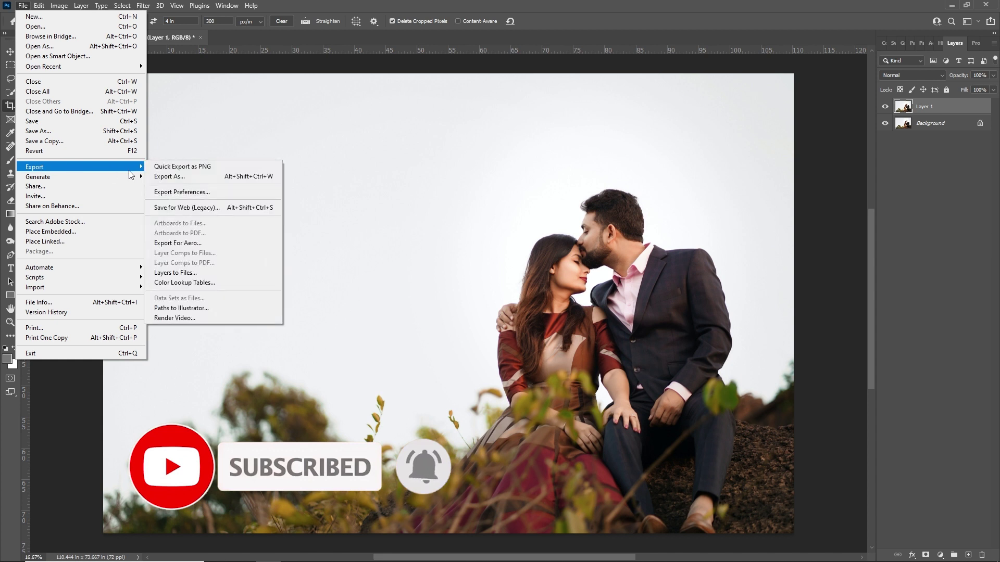
left_click(204, 177)
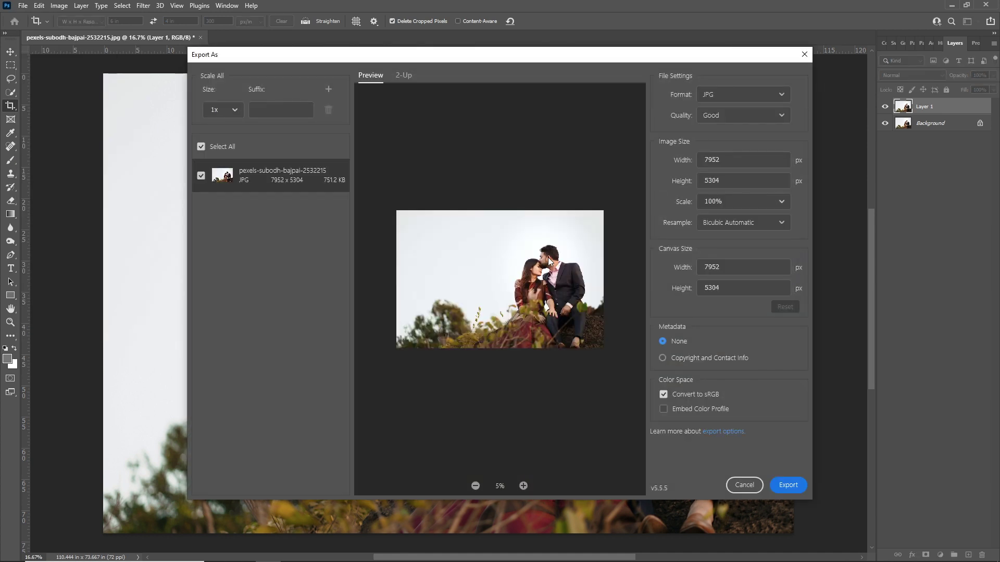
left_click(741, 99)
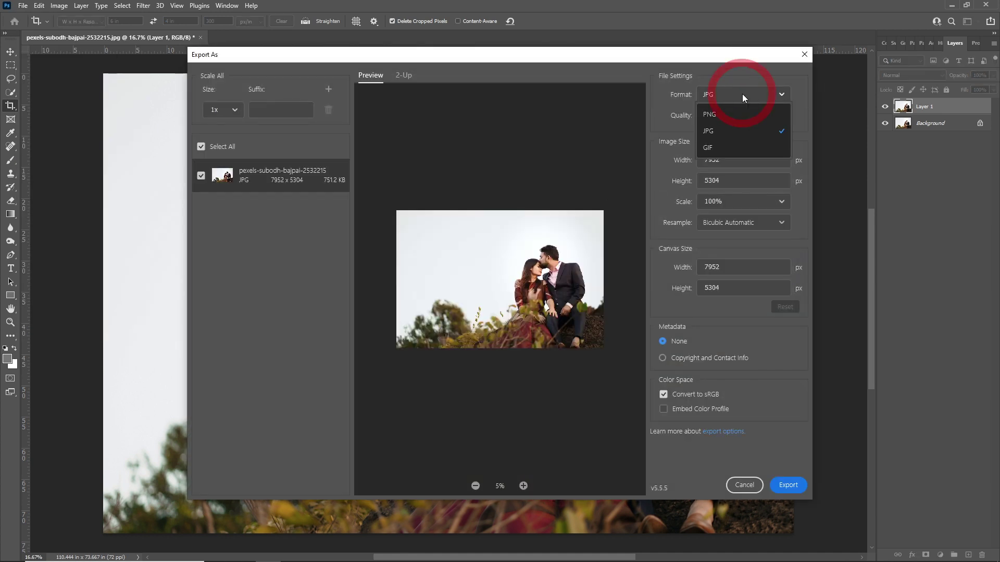
left_click(742, 131)
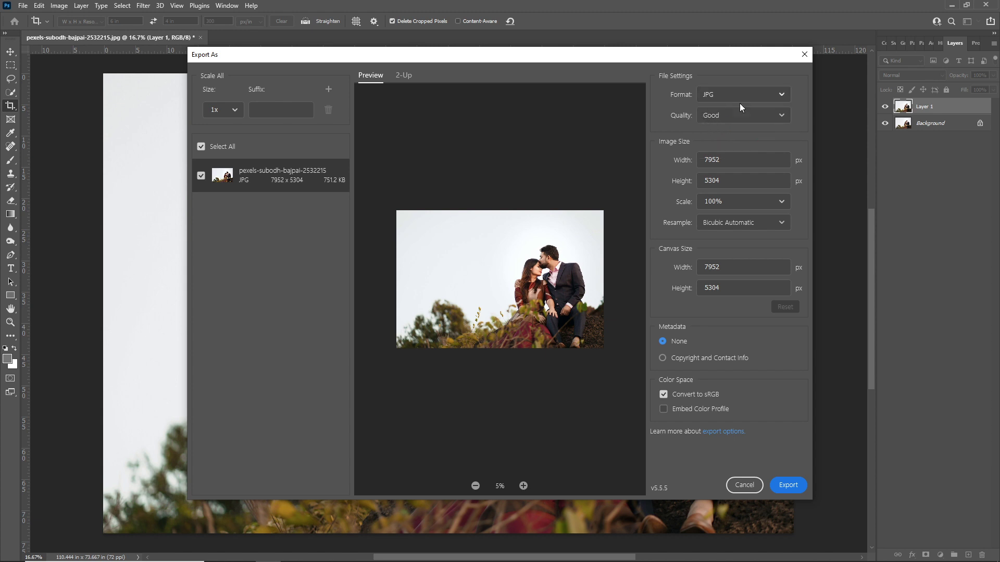
left_click(726, 114)
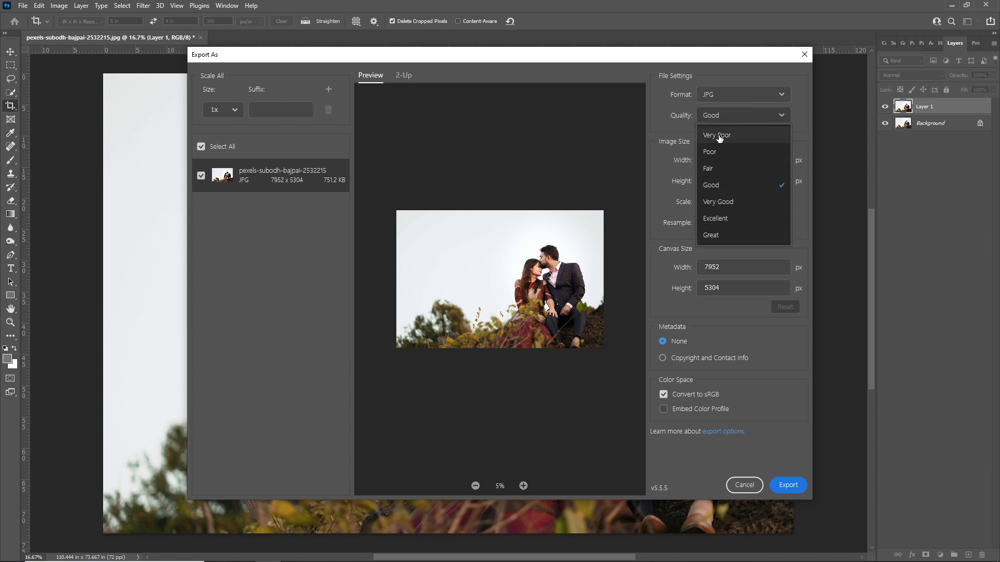
left_click(712, 234)
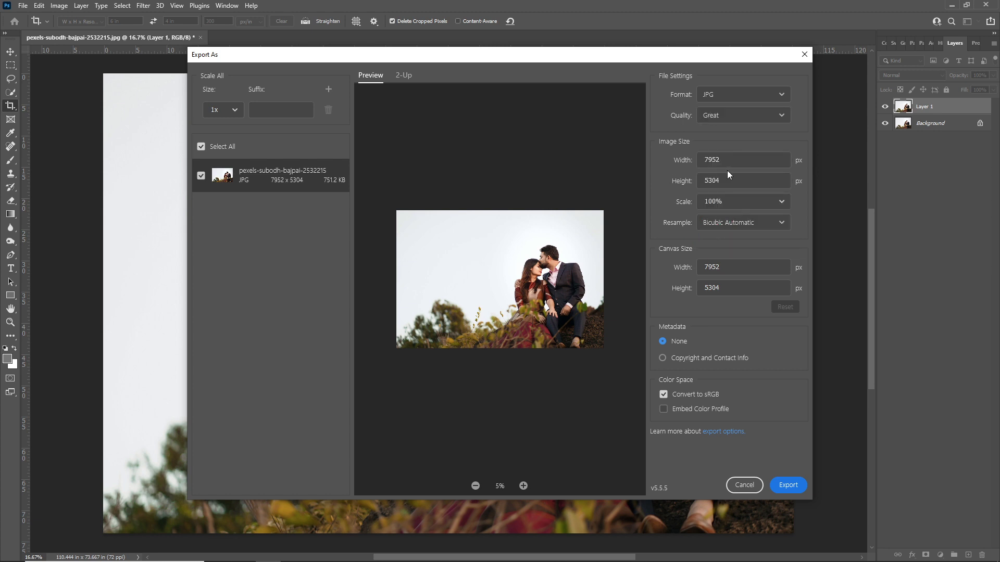
left_click(782, 203)
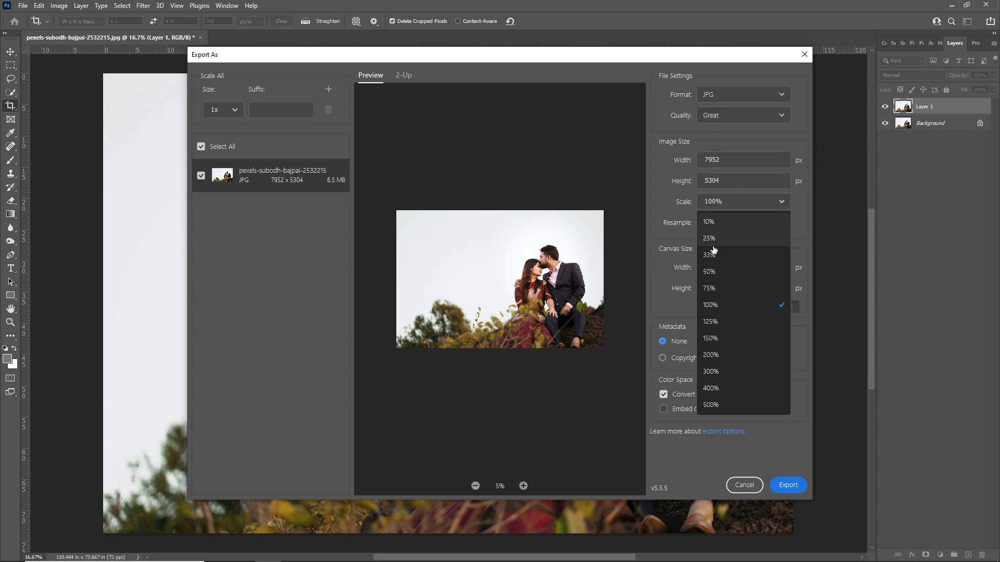
left_click(662, 203)
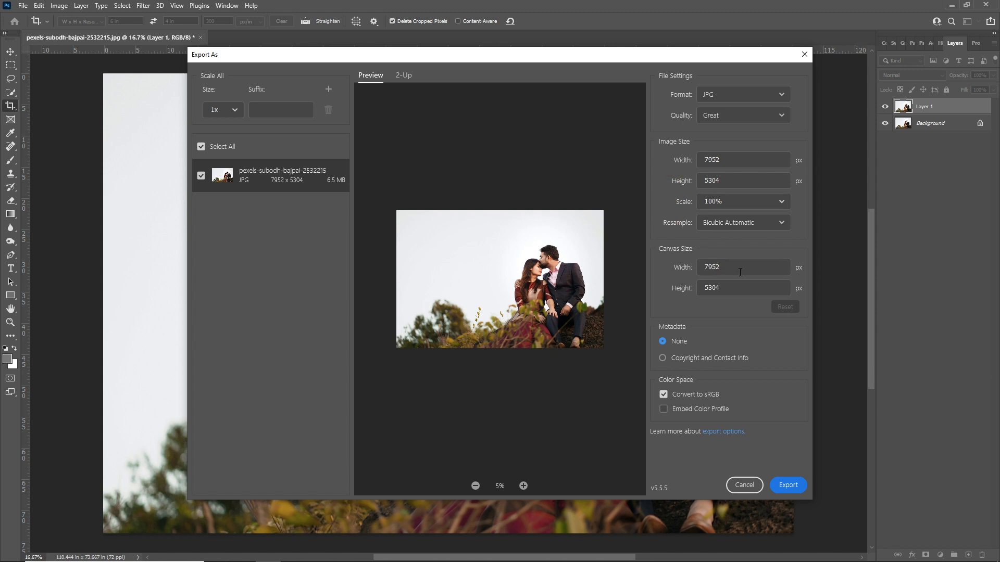
left_click(789, 486)
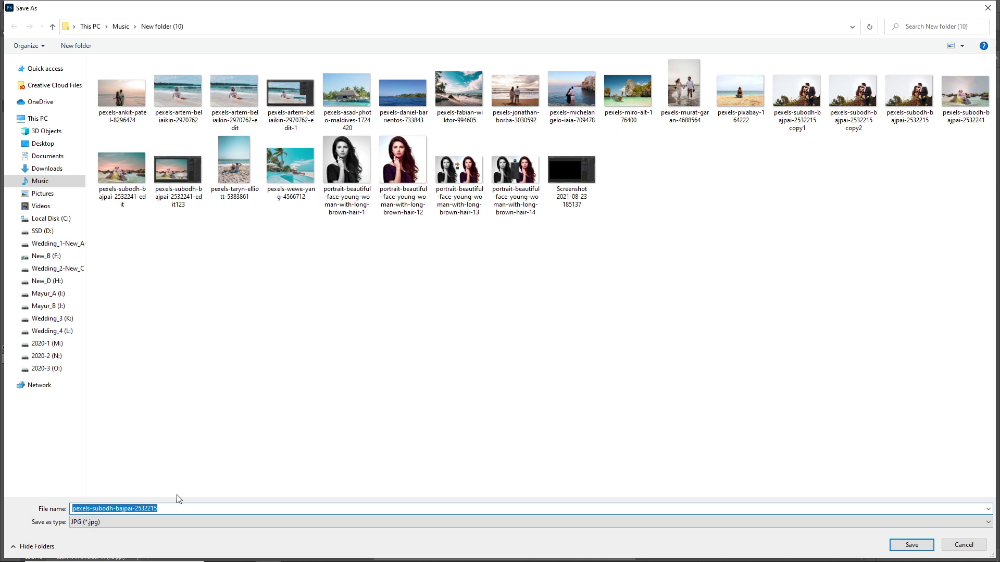
Save the export as a JPG file into New folder (10).
left_click(104, 522)
left_click(106, 527)
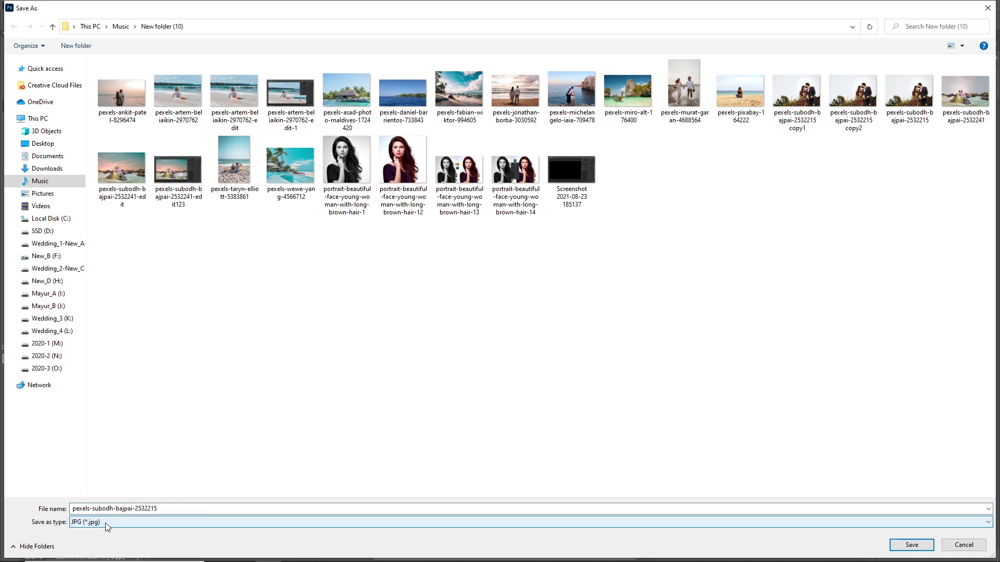
left_click(172, 509)
type("-3")
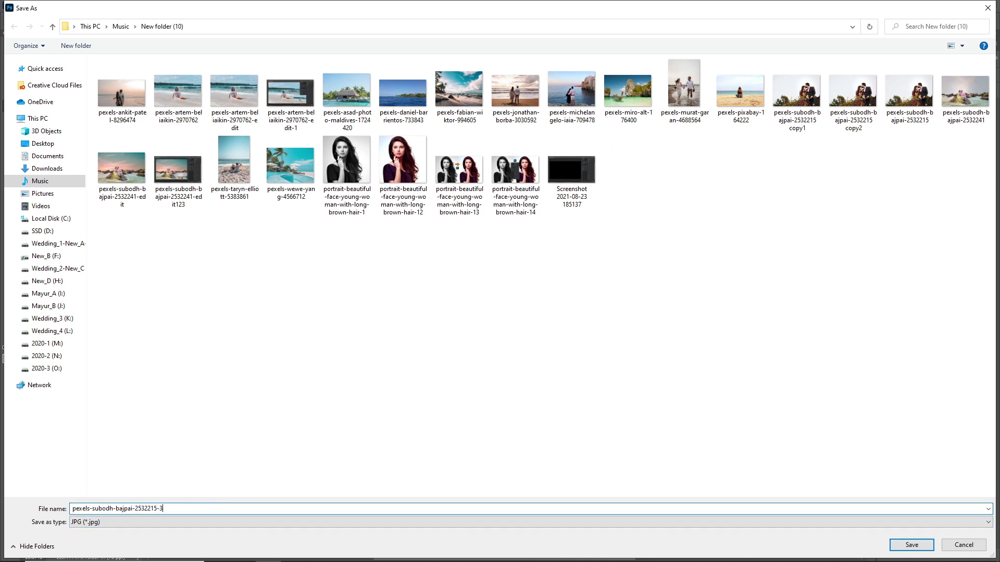
key("Return")
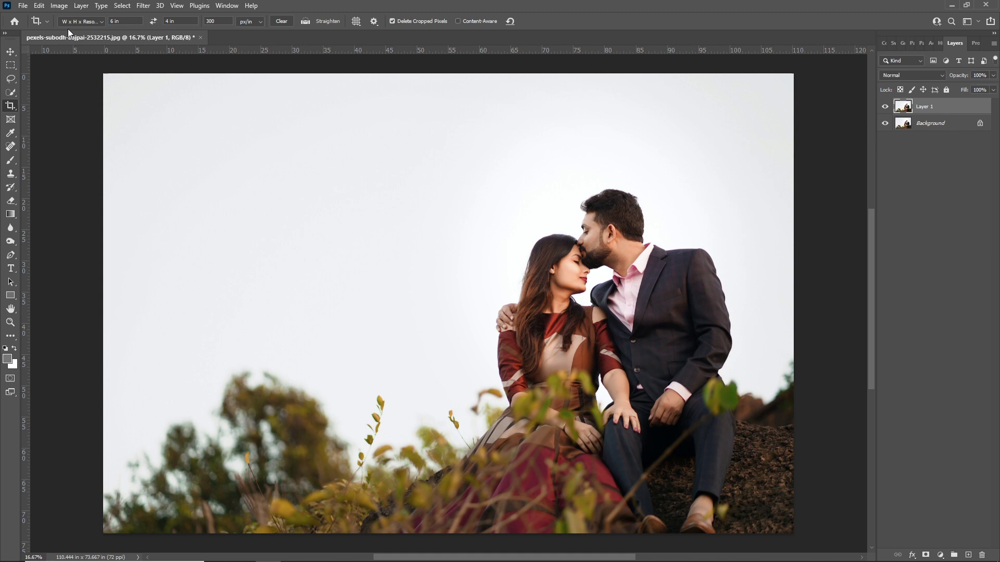
Filter the Open dialog to show only JPEG files.
left_click(23, 7)
left_click(34, 29)
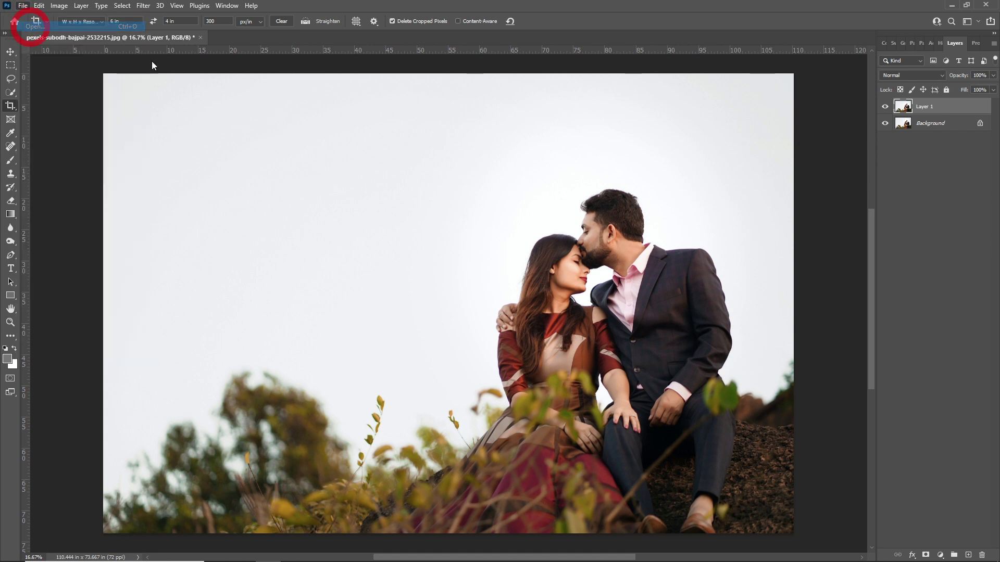
left_click(940, 531)
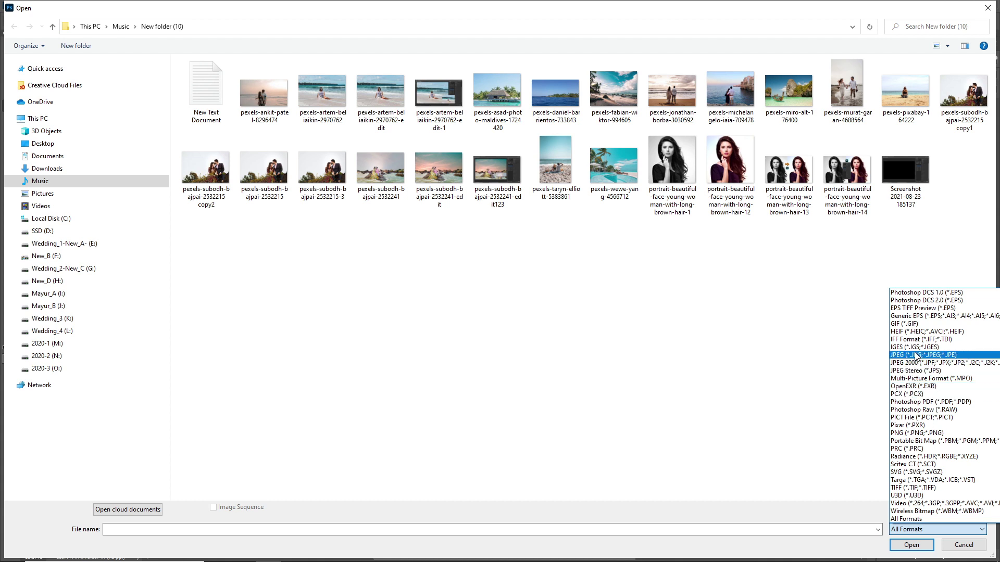
left_click(917, 355)
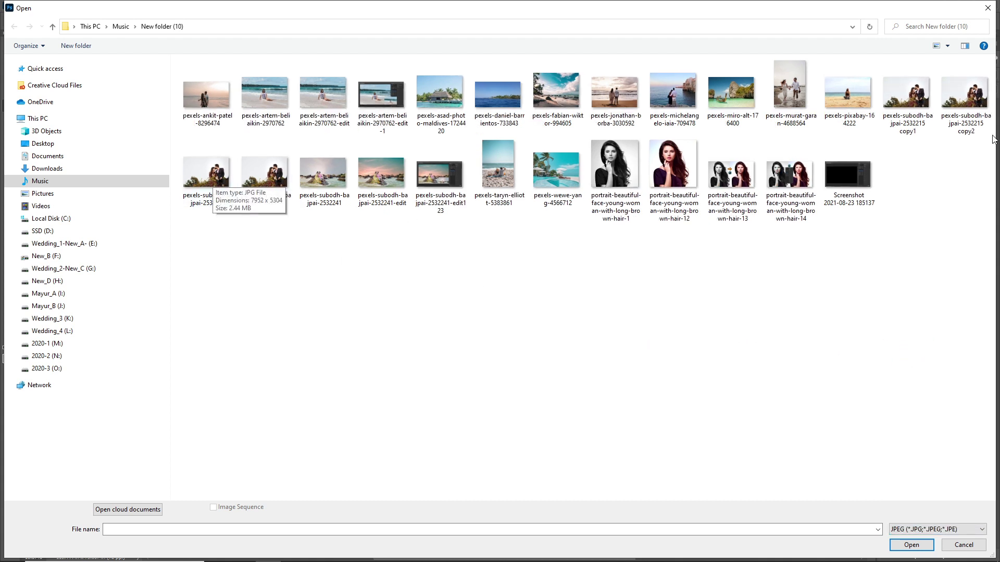
Inspect the copy1 file's Properties, then cancel the Open dialog.
left_click(906, 94)
right_click(906, 94)
left_click(903, 394)
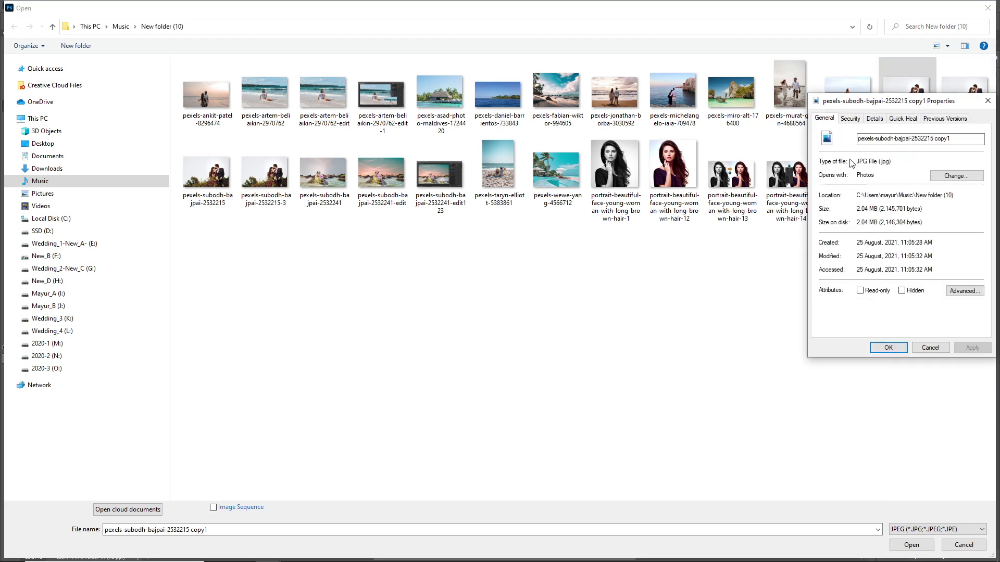
left_click(987, 101)
left_click(887, 394)
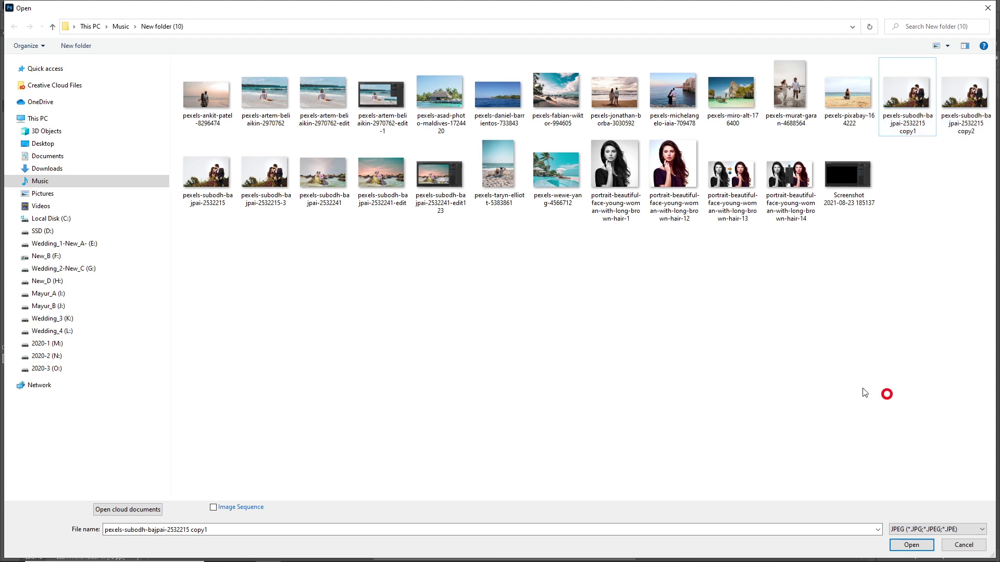
left_click(962, 545)
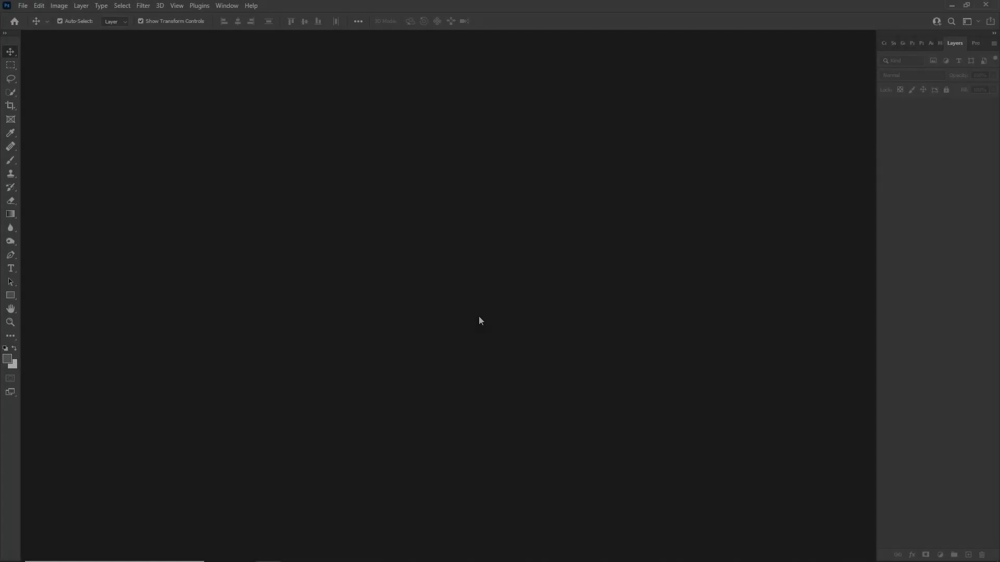
Open portrait-beautiful-face-young-woman-with-long-brown-hair-1.jpg and confirm it is in RGB Color mode.
left_click(23, 5)
left_click(34, 29)
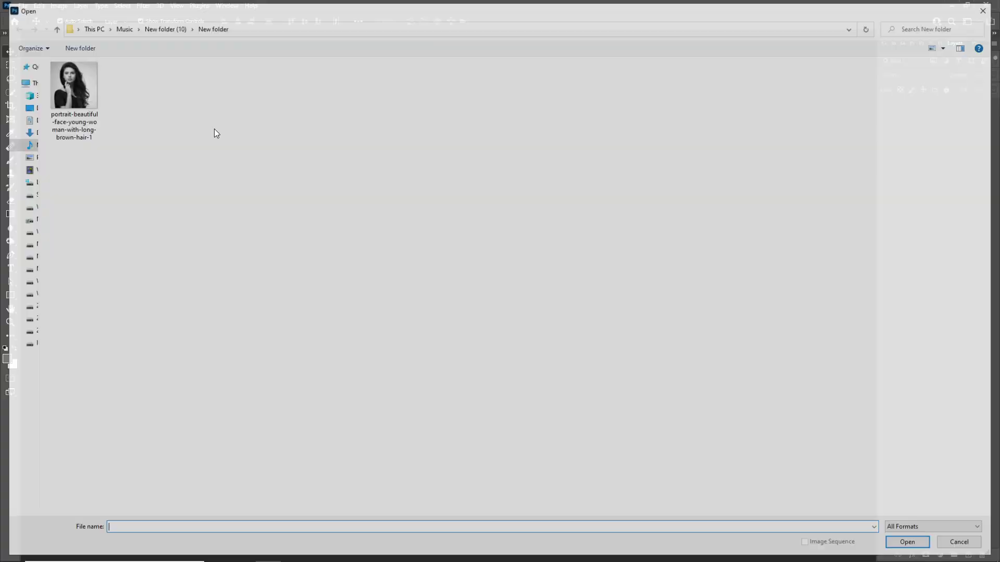
left_click(78, 83)
double_click(77, 90)
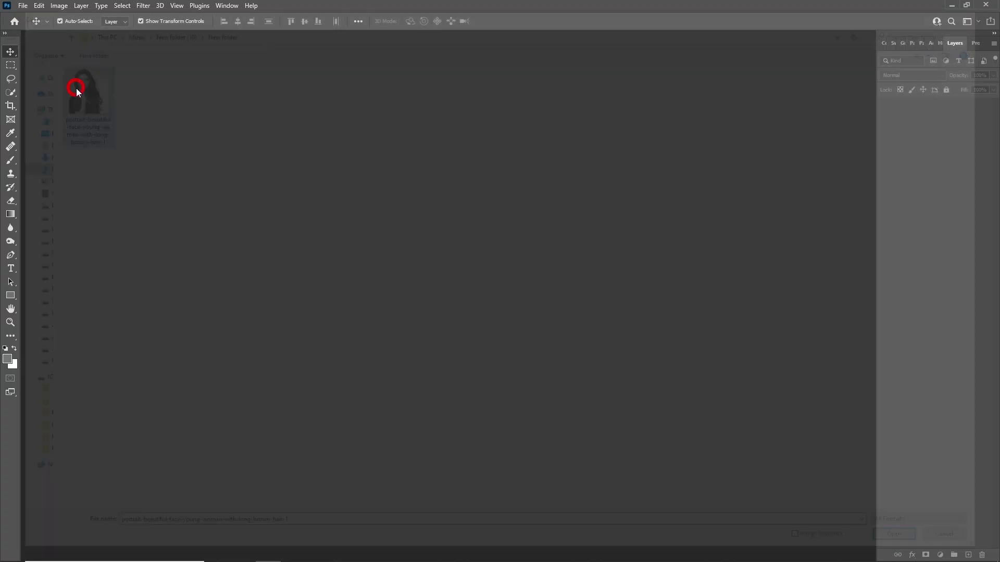
left_click(59, 6)
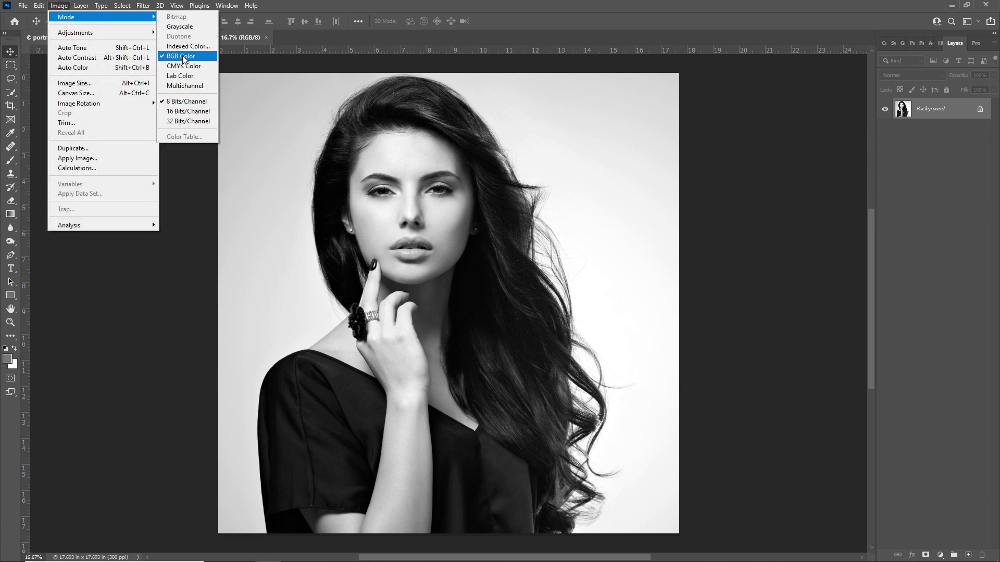
left_click(190, 66)
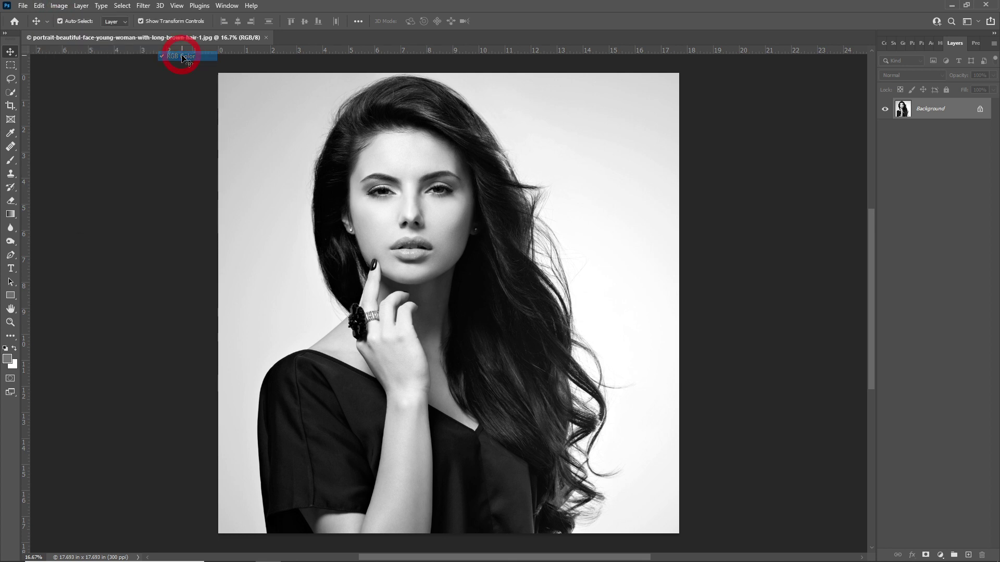
left_click(143, 6)
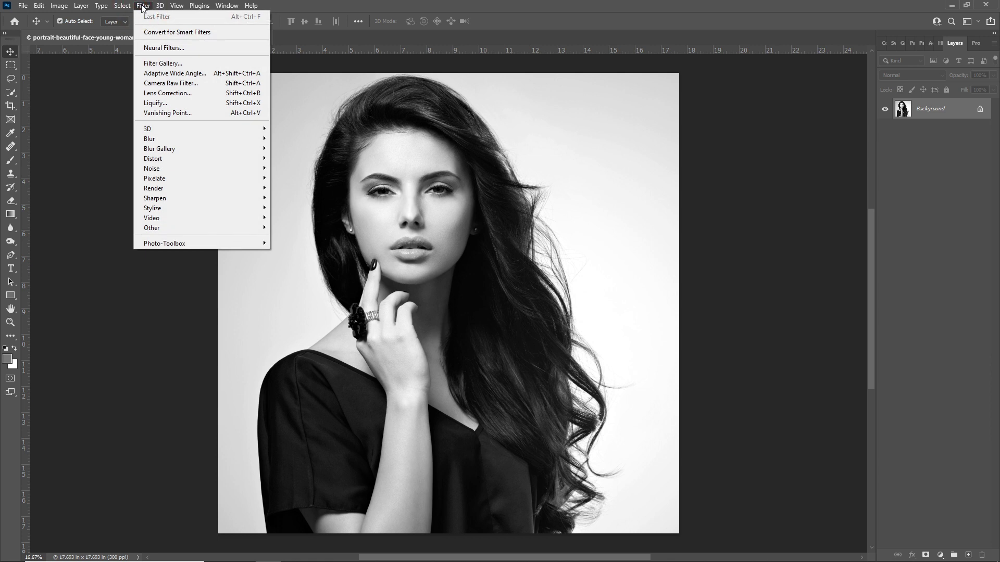
Apply the Colorize neural filter, nudged toward red and yellow, output as a new layer.
left_click(154, 49)
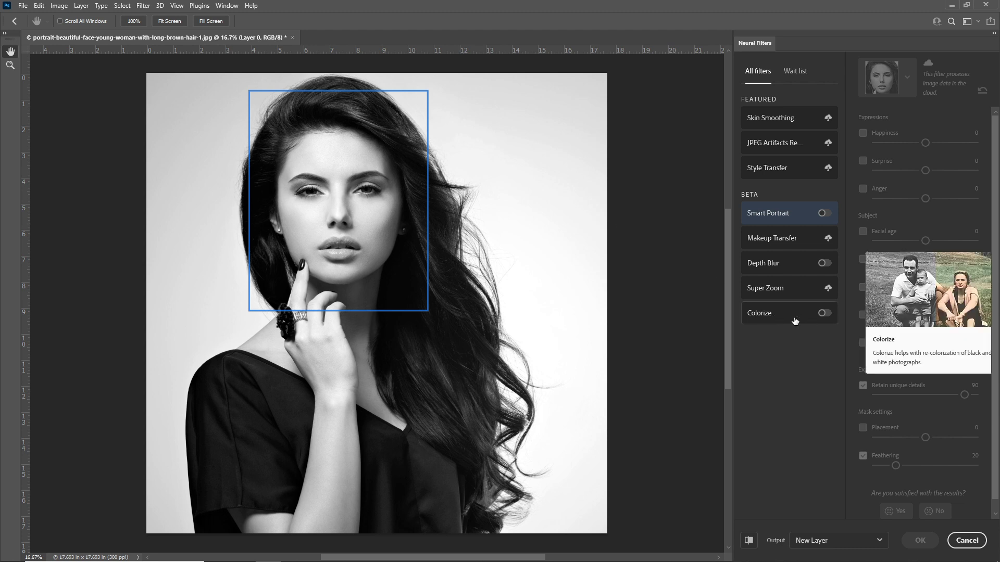
left_click(822, 315)
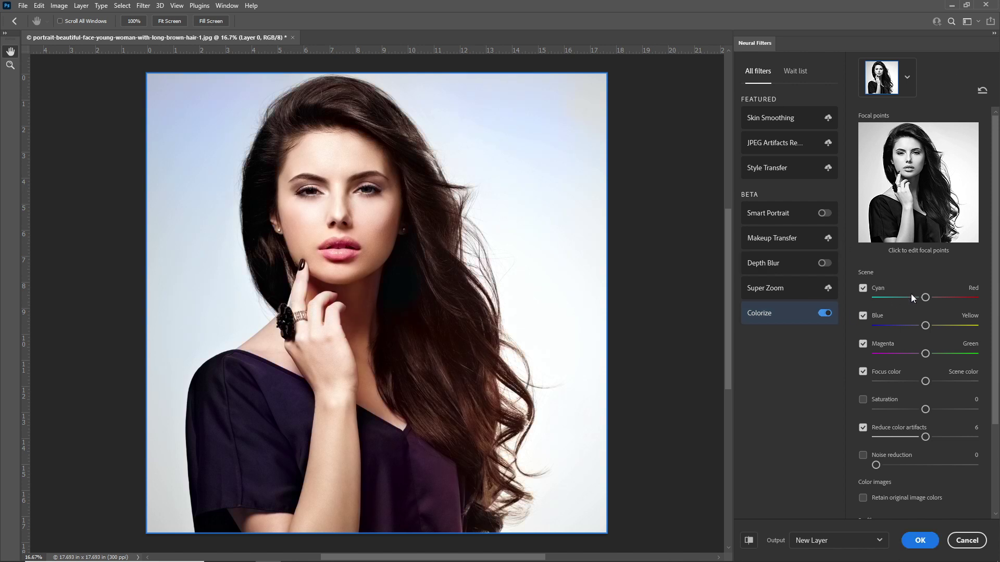
left_click_drag(925, 297, 936, 301)
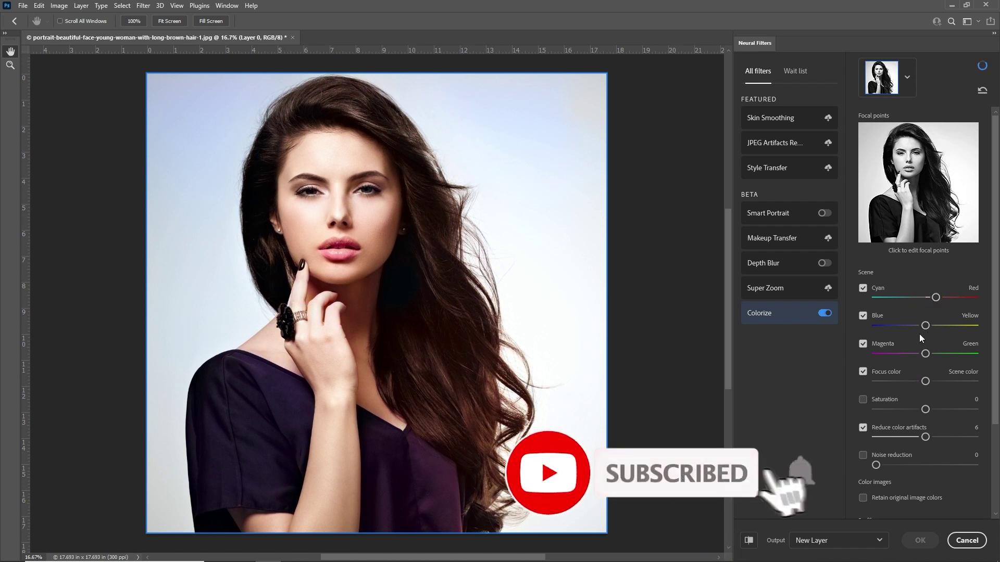
left_click_drag(926, 326, 931, 325)
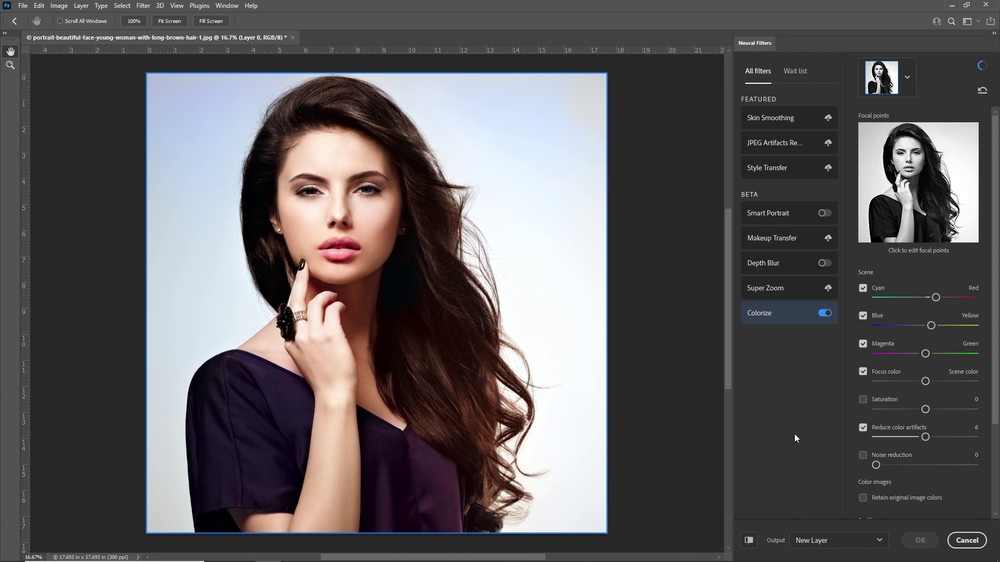
left_click(878, 541)
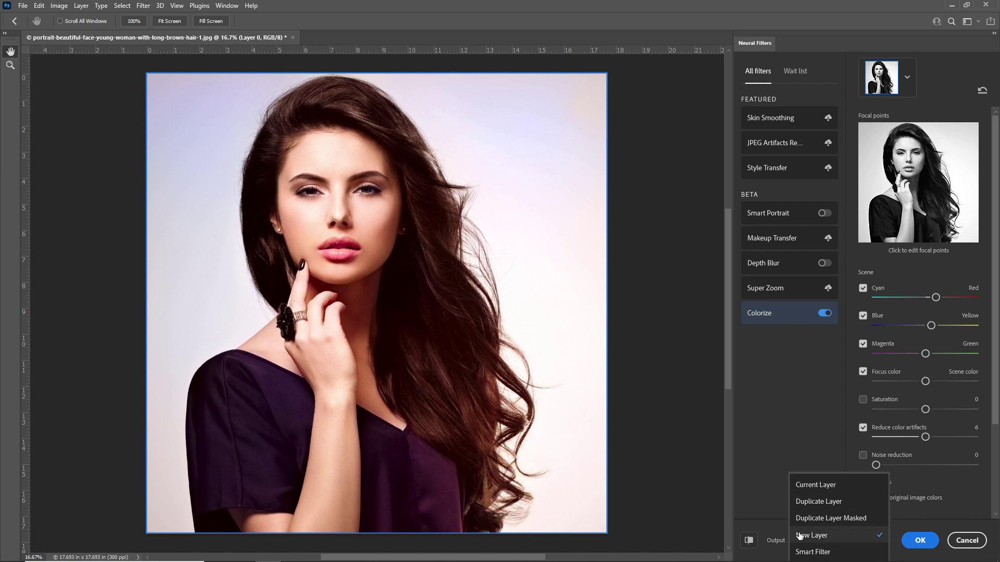
left_click(819, 540)
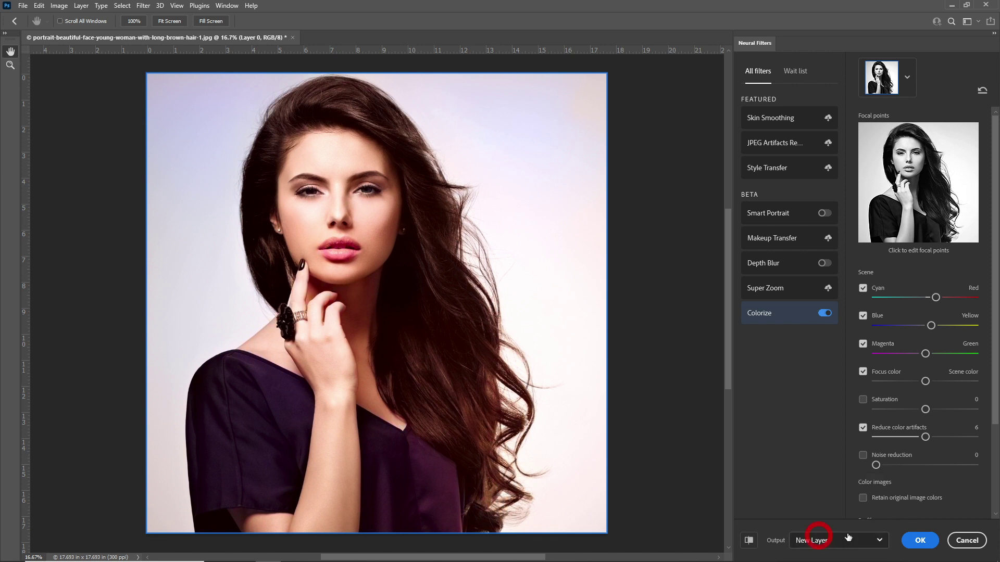
left_click(918, 540)
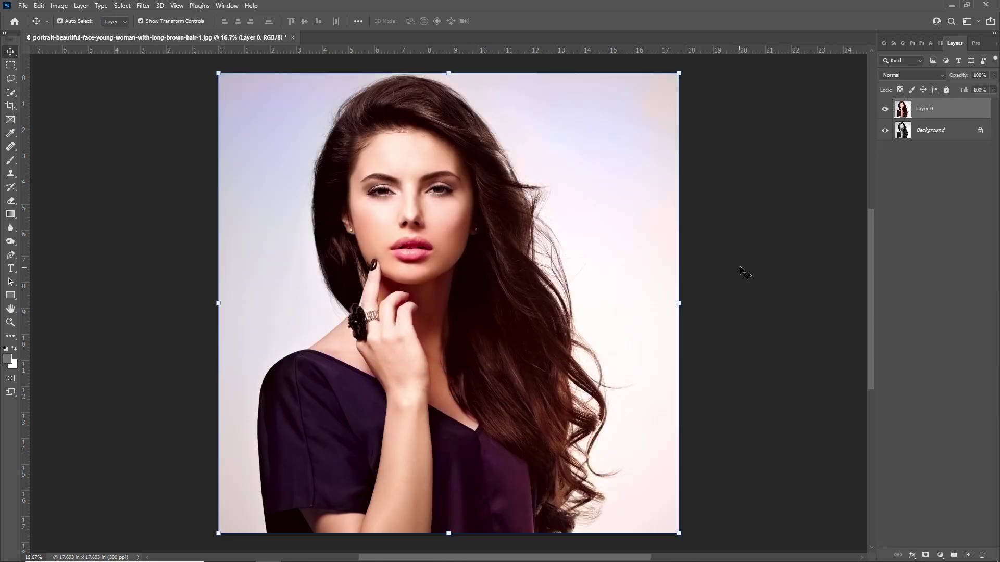
Toggle Layer 0 to compare colour against the original, then flatten into one Background layer.
left_click(826, 196)
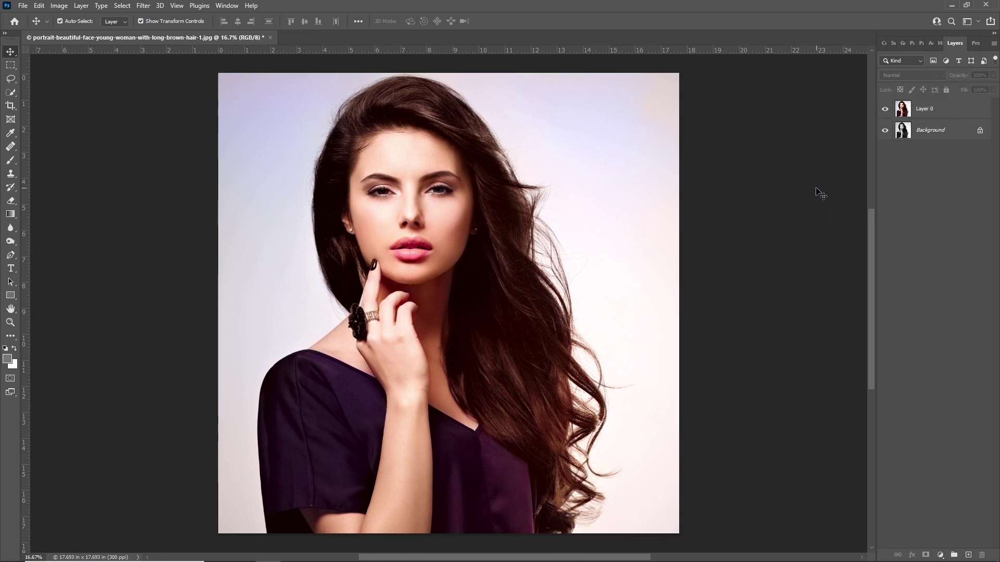
left_click(885, 110)
left_click(885, 111)
left_click(885, 110)
left_click(885, 111)
left_click(885, 110)
left_click(885, 110)
right_click(938, 132)
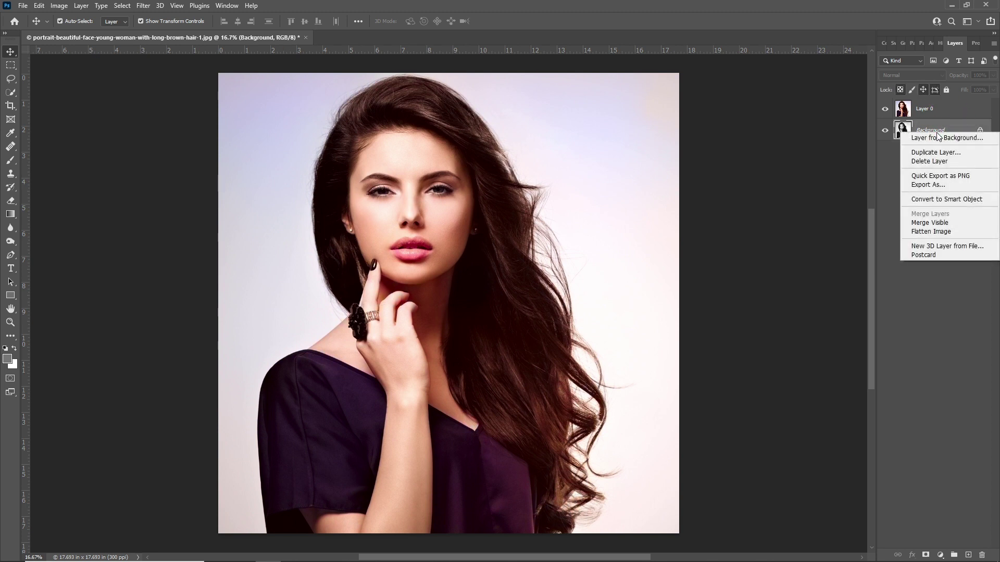
left_click(929, 232)
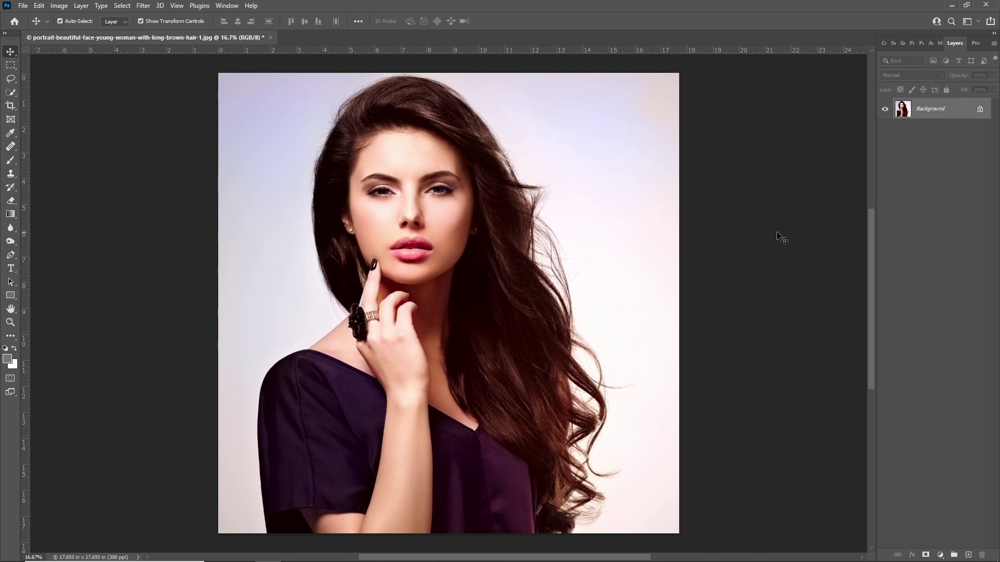